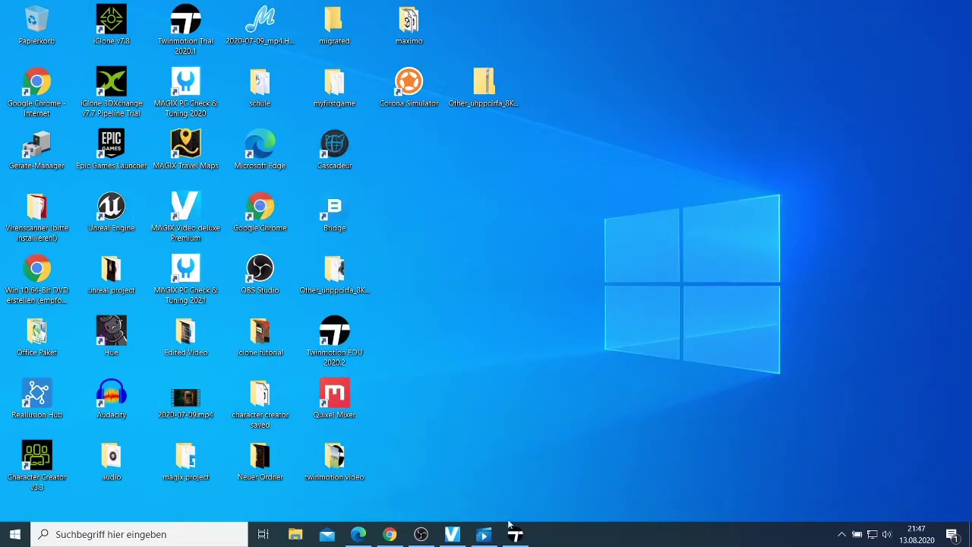
Switch to the Edge browser and browse the 3D Warehouse search results for a suitable house model
click(358, 535)
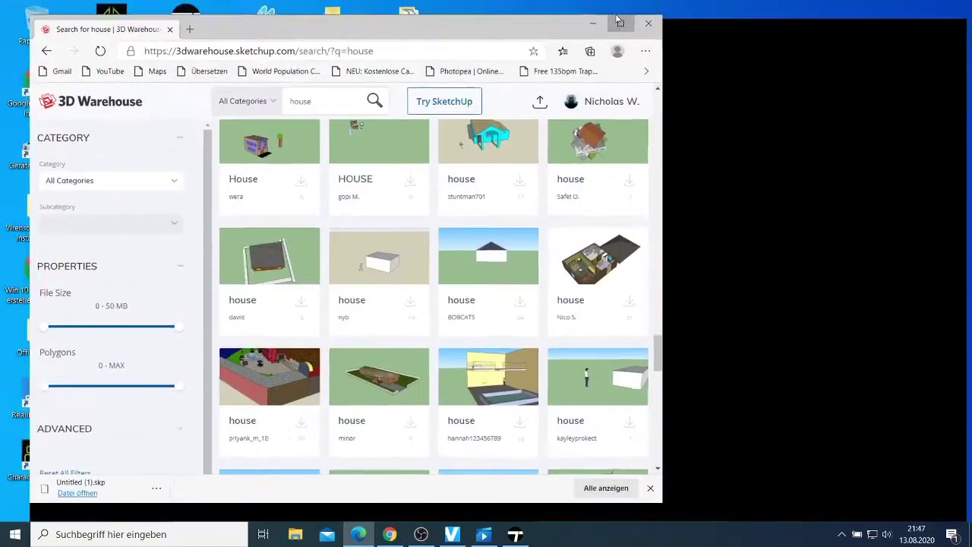
click(622, 13)
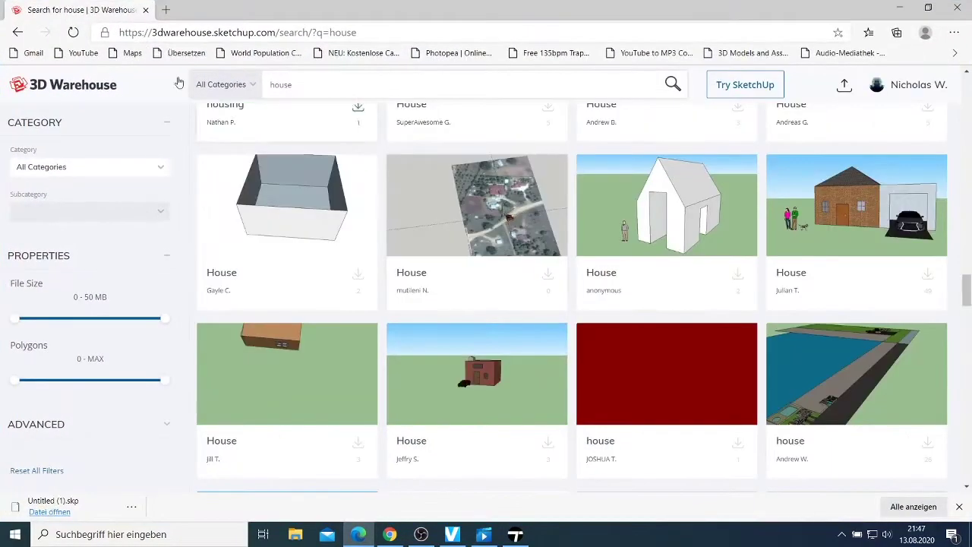
scroll(575, 269, down, 1)
scroll(574, 266, up, 1)
scroll(570, 265, down, 5)
scroll(563, 266, down, 10)
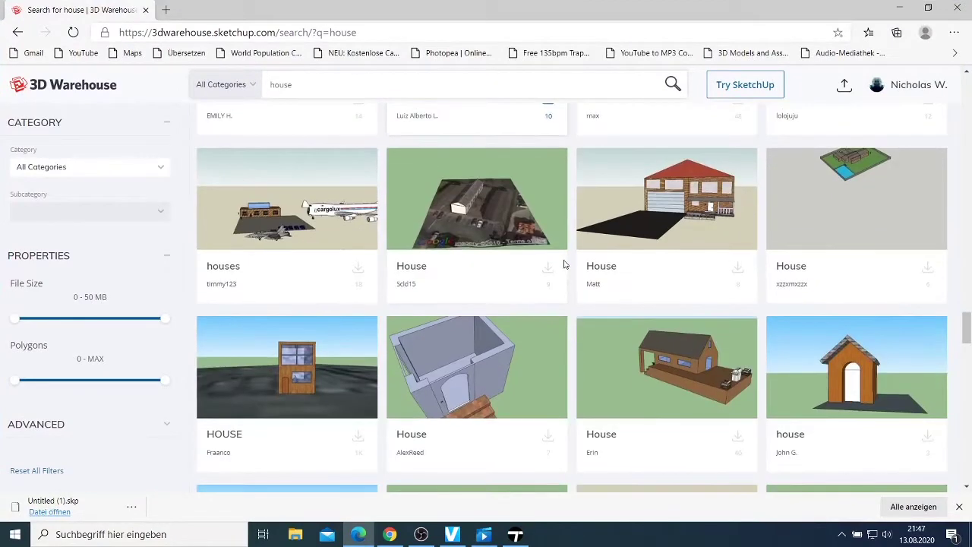
scroll(563, 274, down, 5)
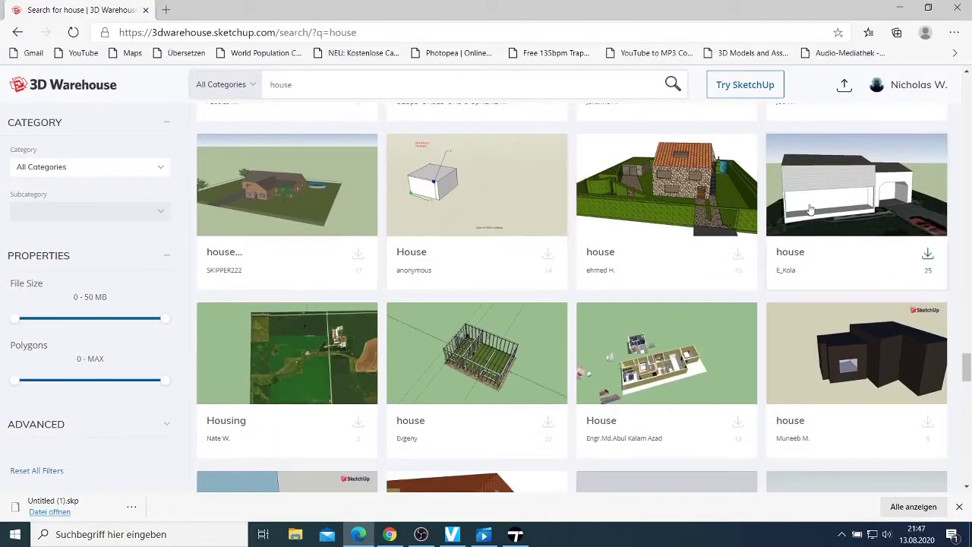
scroll(812, 208, down, 10)
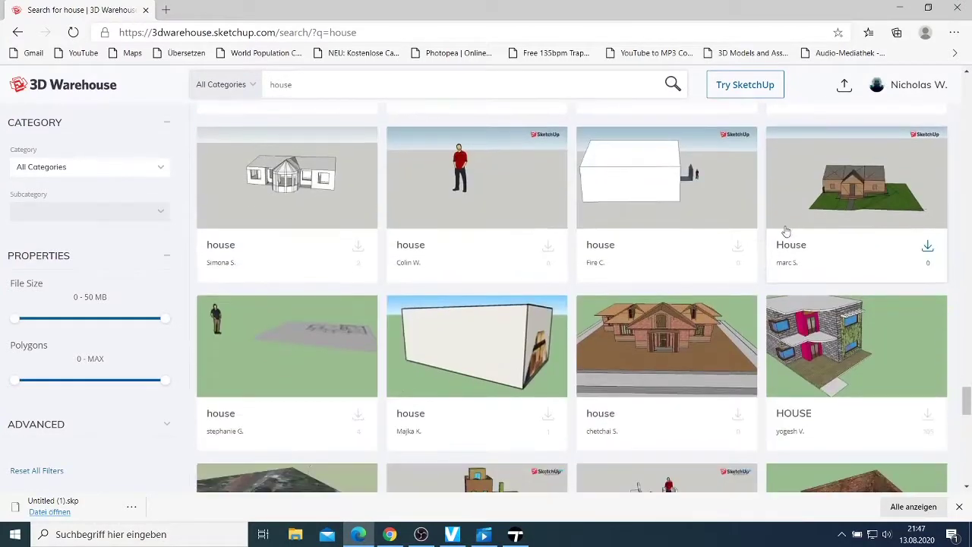
scroll(786, 233, up, 3)
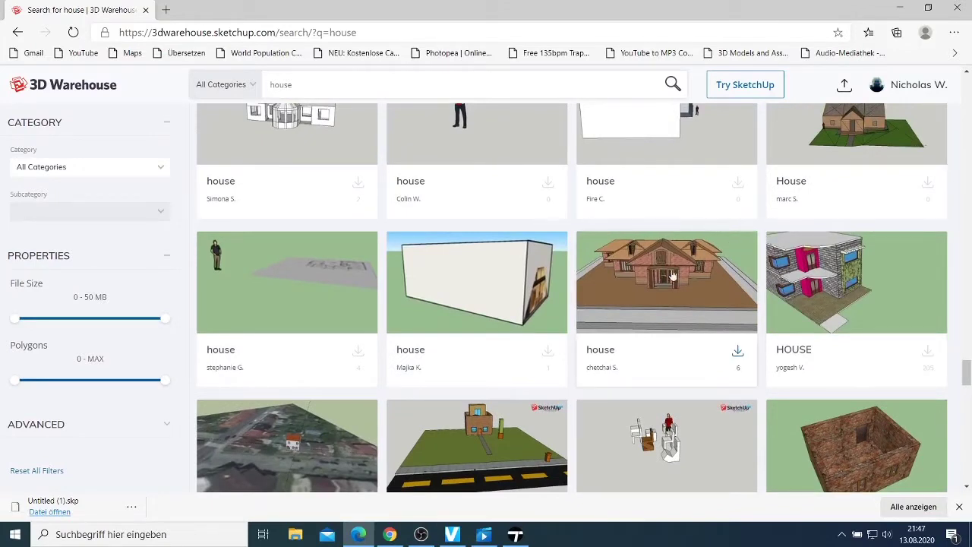
Check the download formats of the brick house on the brown plot and compare other results, including a preview of the roadside house
click(737, 352)
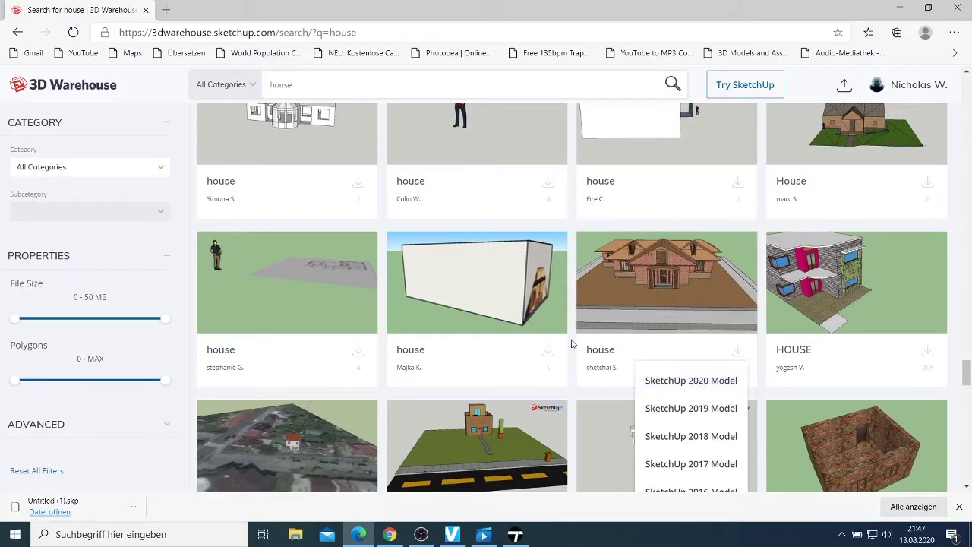
scroll(480, 400, down, 1)
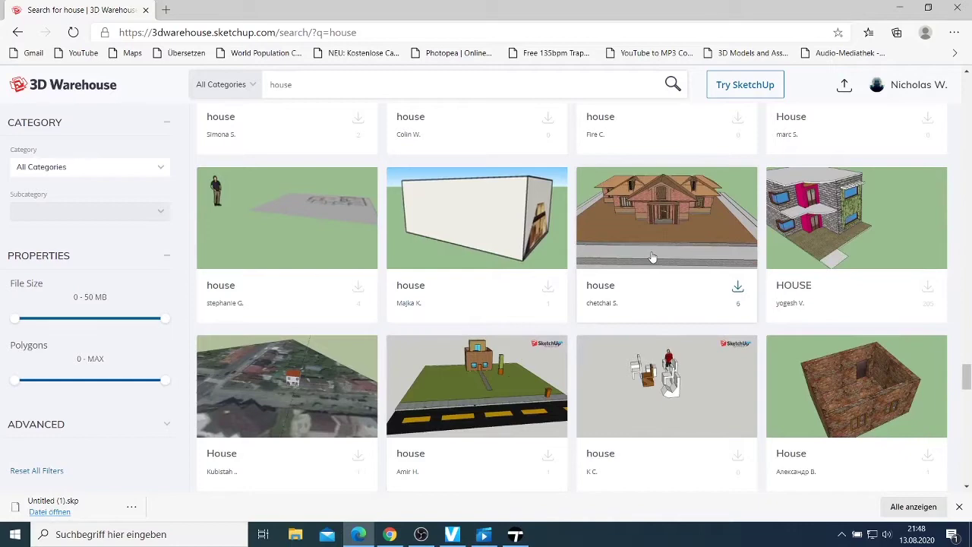
scroll(503, 310, down, 5)
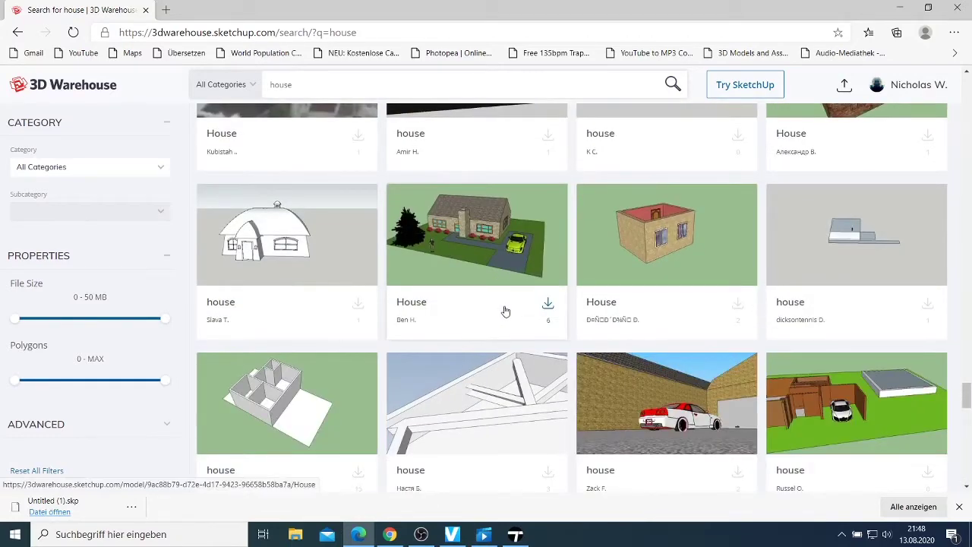
scroll(508, 310, down, 10)
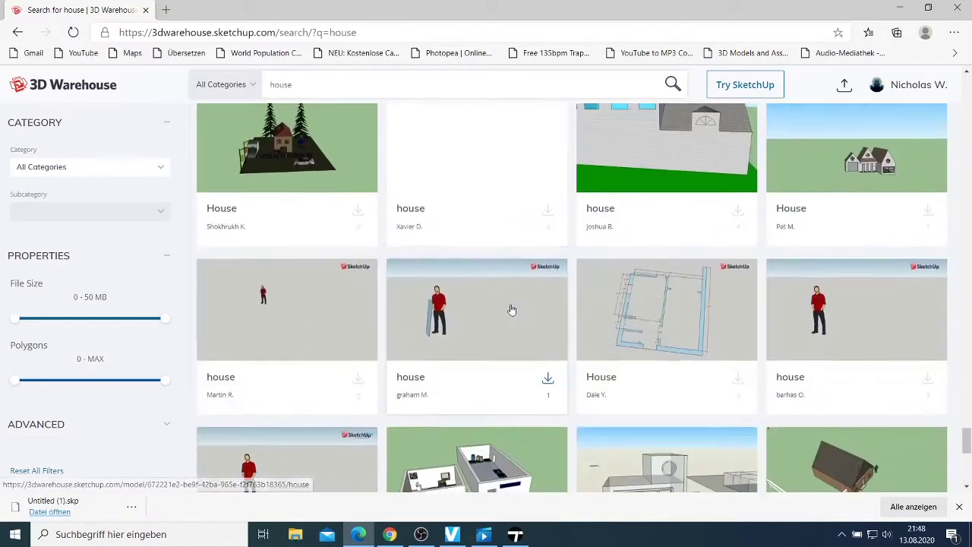
scroll(511, 310, up, 6)
scroll(521, 301, down, 4)
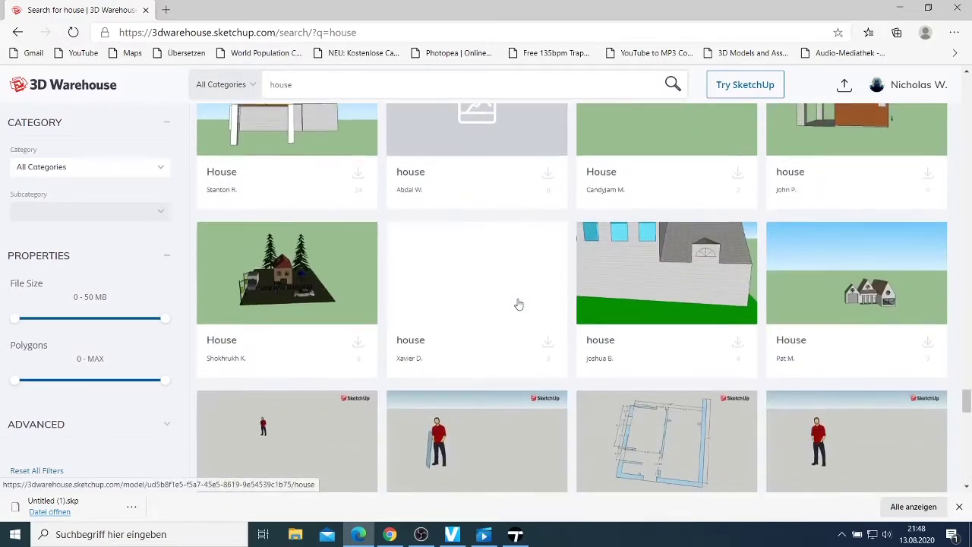
scroll(518, 302, up, 2)
scroll(520, 302, up, 8)
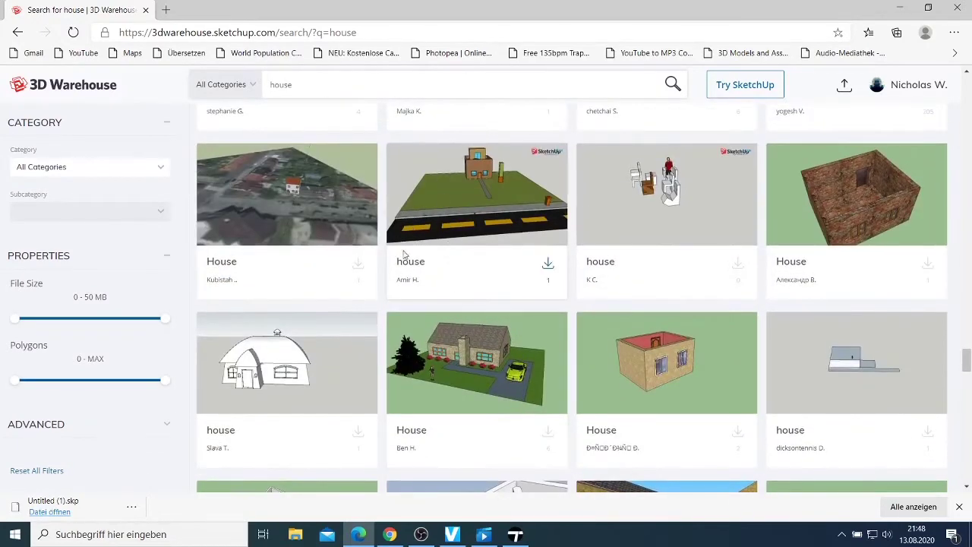
click(487, 230)
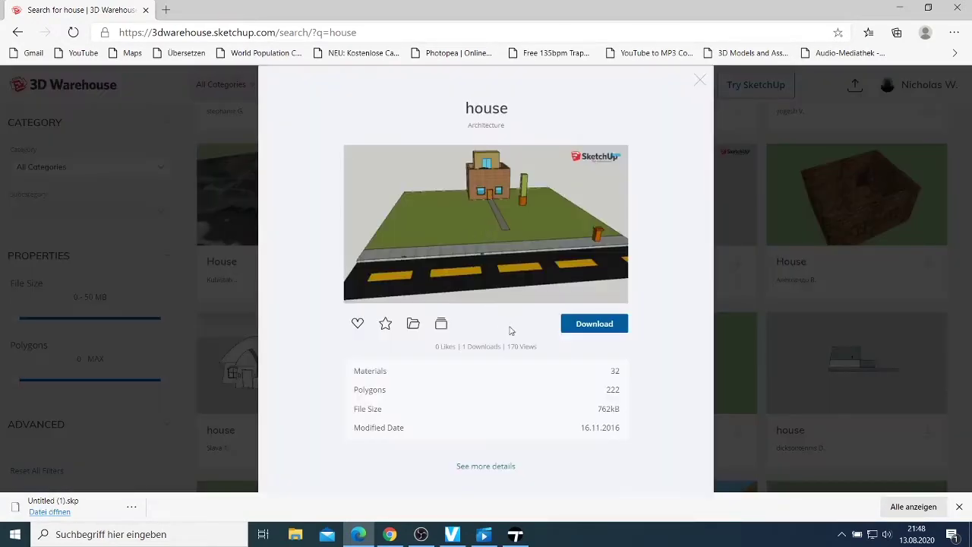
click(699, 81)
Download the brick house on the brown plot as a SketchUp 2020 Model
scroll(734, 242, down, 5)
scroll(733, 236, down, 3)
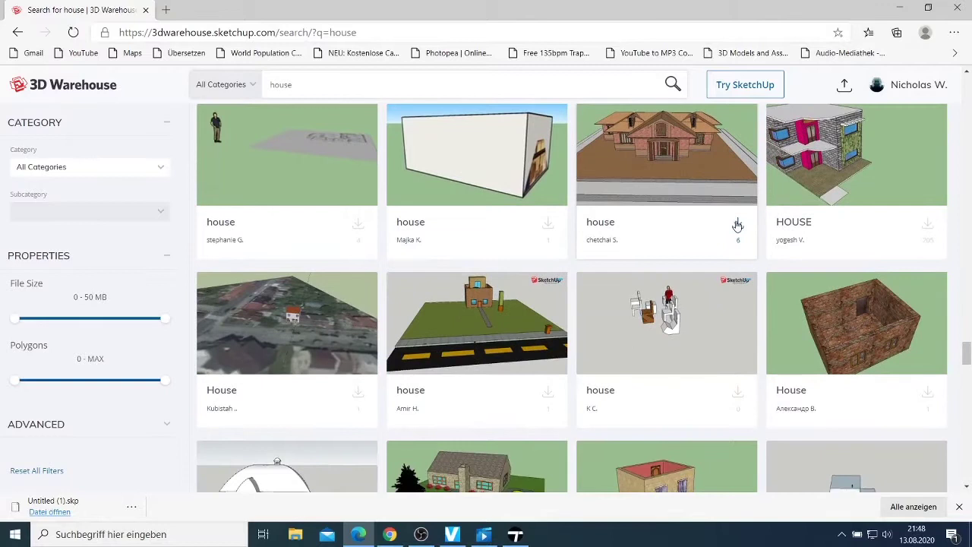
click(737, 224)
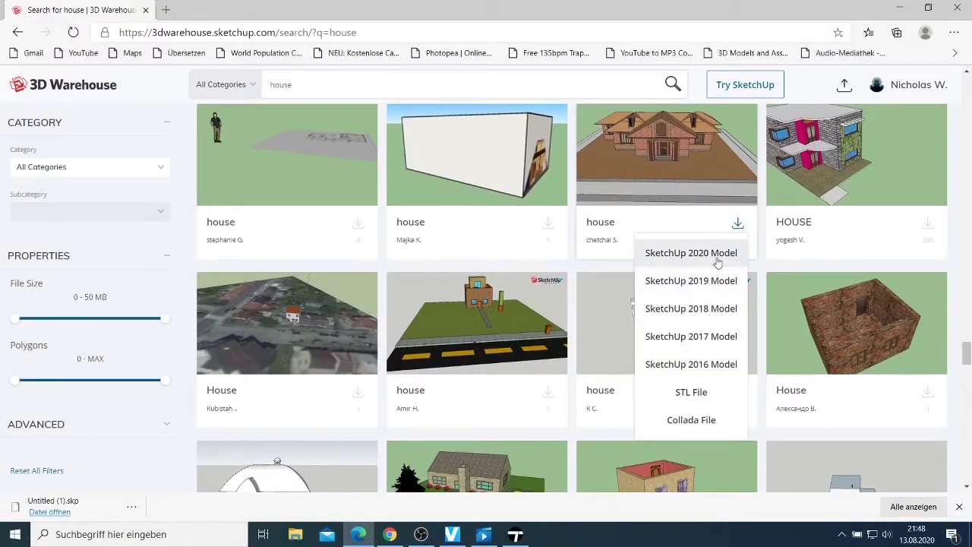
click(717, 254)
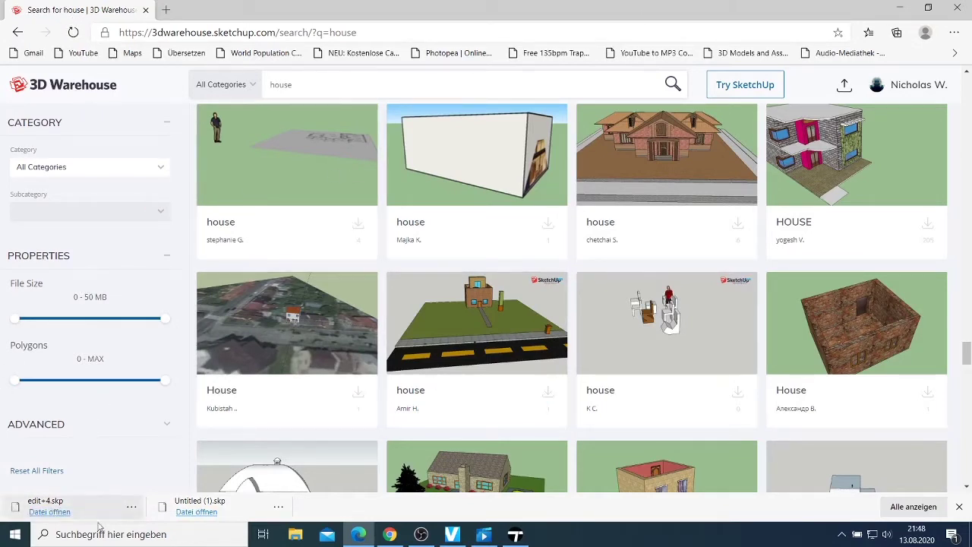
Switch to Twinmotion and import edit+4.skp from the Downloads folder as geometry with the default options
click(892, 9)
click(509, 537)
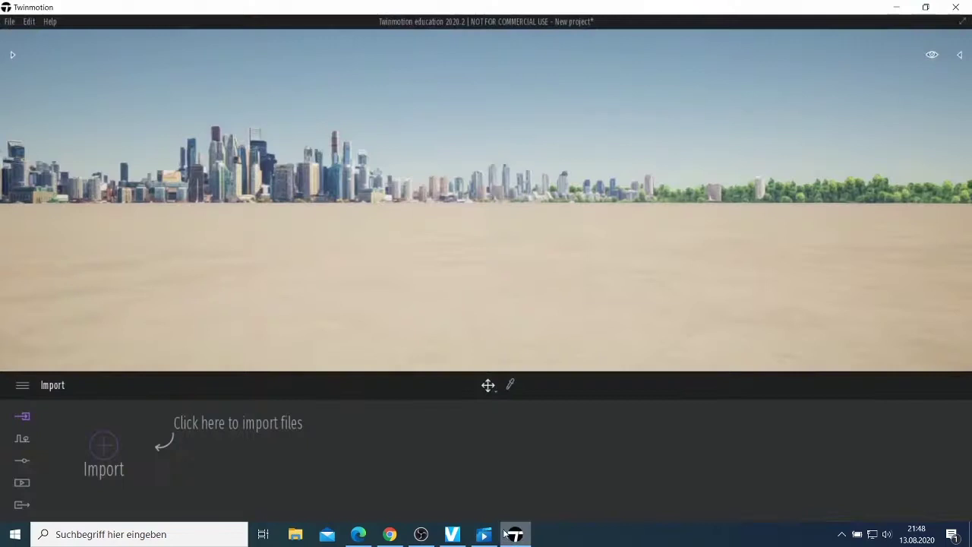
click(9, 22)
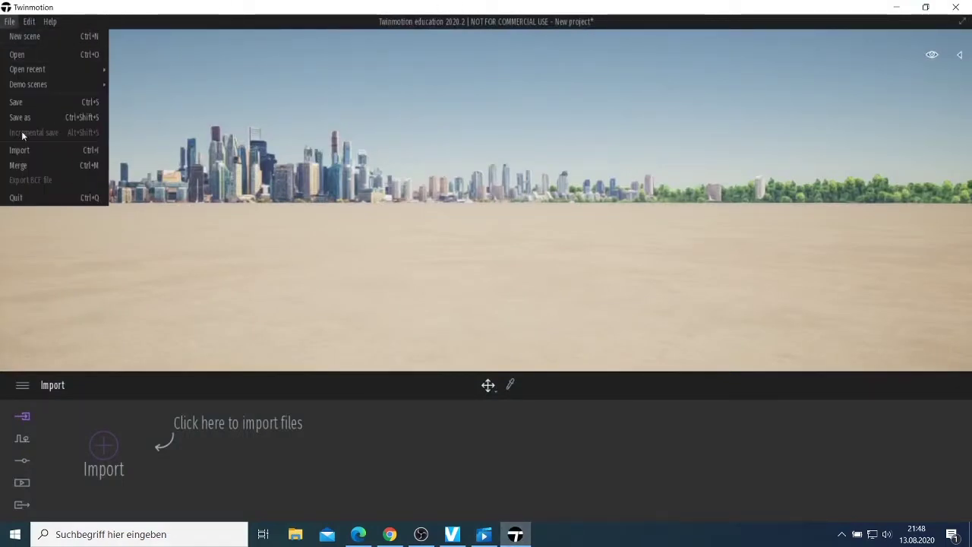
click(30, 156)
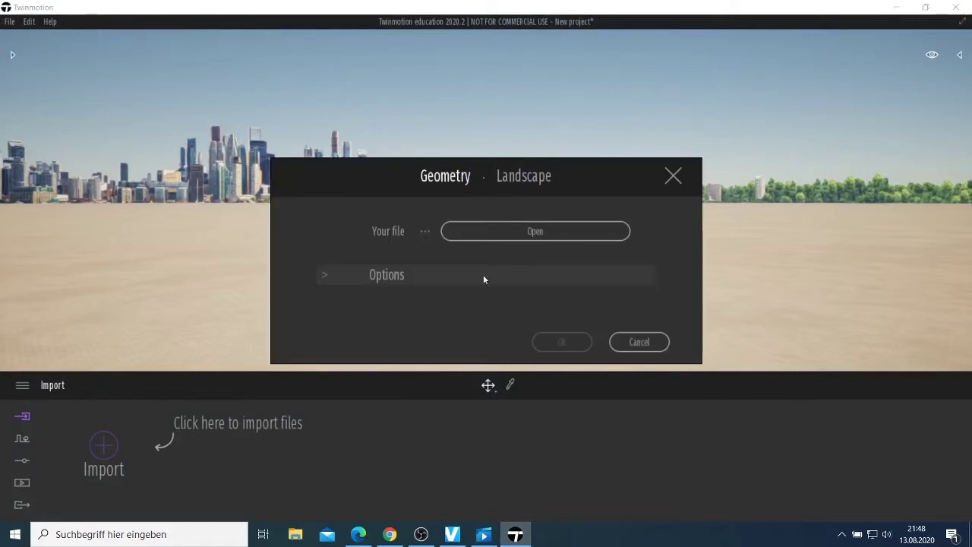
click(490, 237)
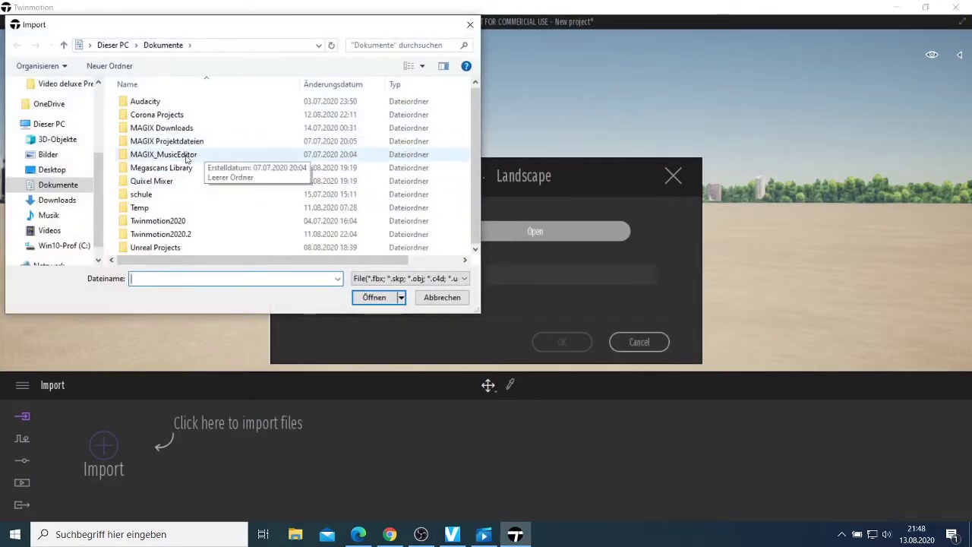
click(54, 201)
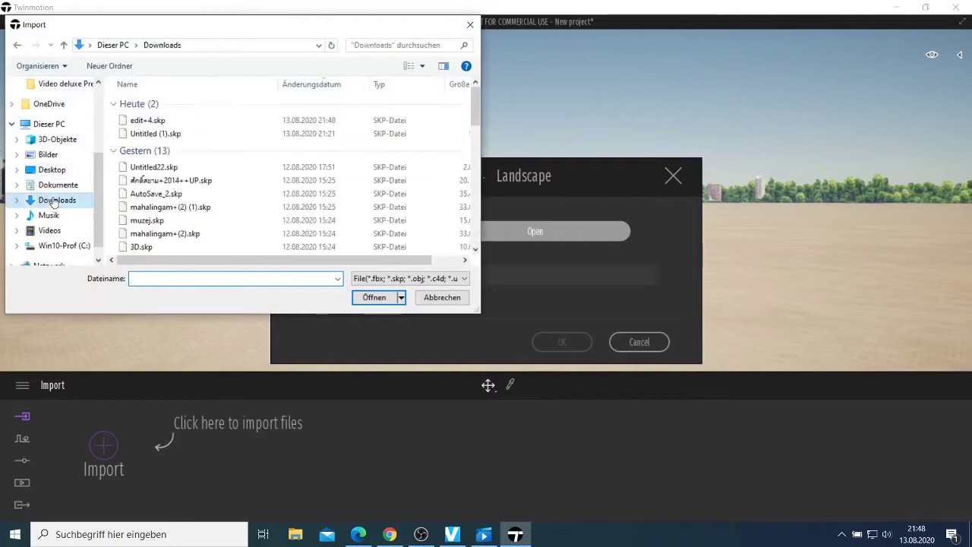
click(173, 121)
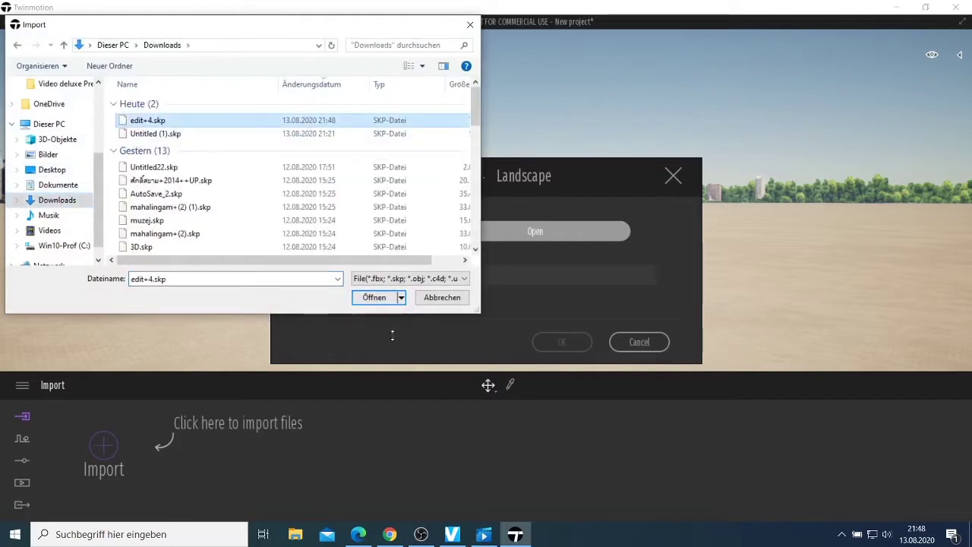
click(375, 298)
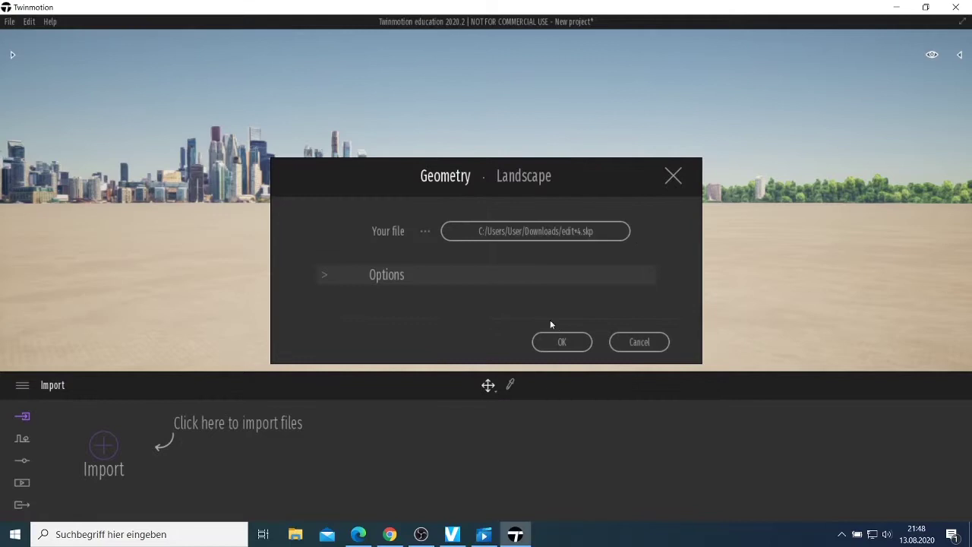
click(558, 342)
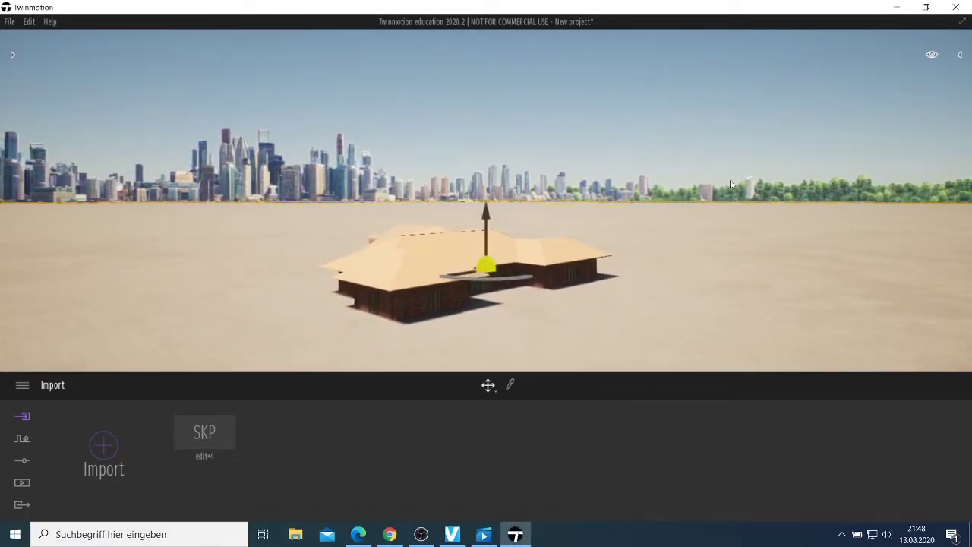
Move the camera around the imported house until its front facade is in view
right_drag(663, 155, 507, 197)
key(a)
key(d)
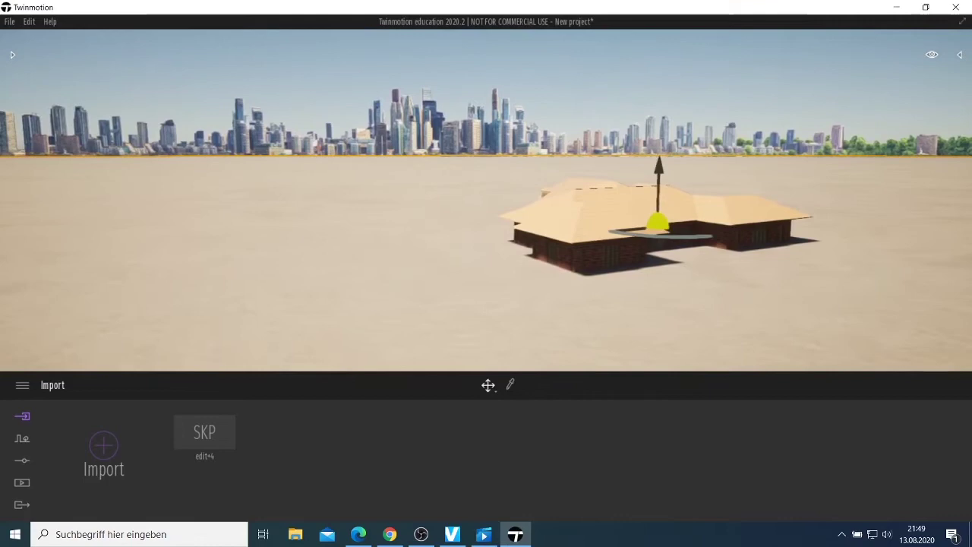
right_drag(507, 198, 353, 258)
key(d)
mouse_move(670, 150)
right_down()
mouse_move(654, 161)
mouse_move(671, 147)
right_up()
key(d)
key(w)
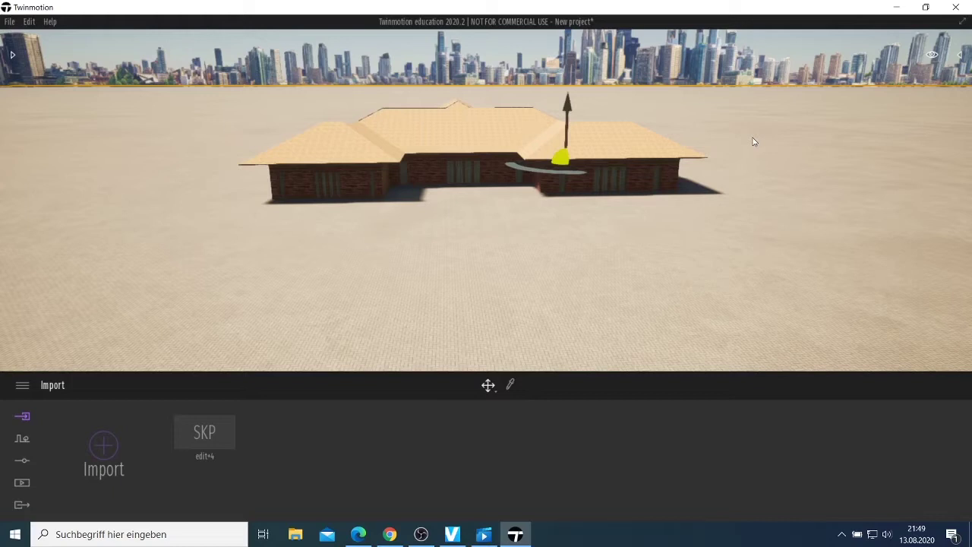
Examine the house front from different heights and distances by lowering, raising, advancing and backing up the camera
key(q)
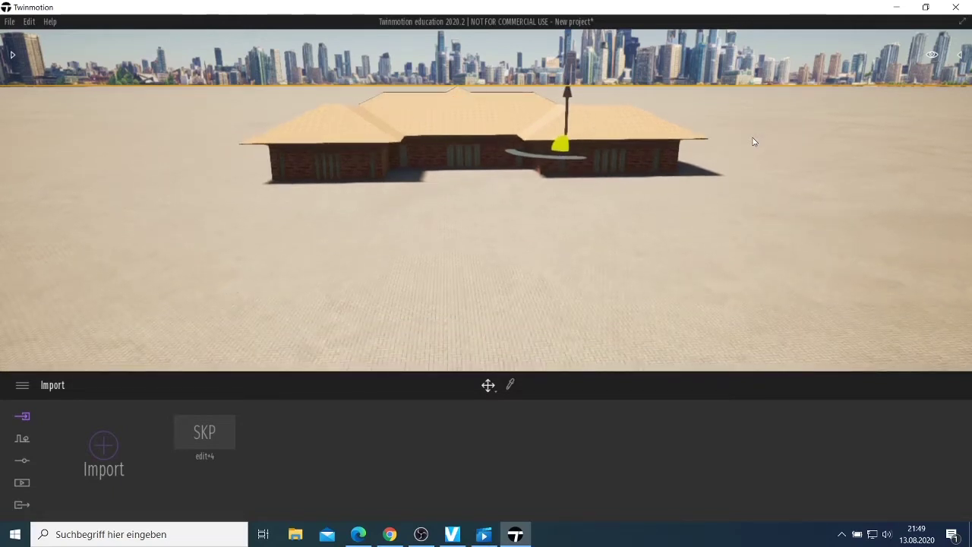
key(q)
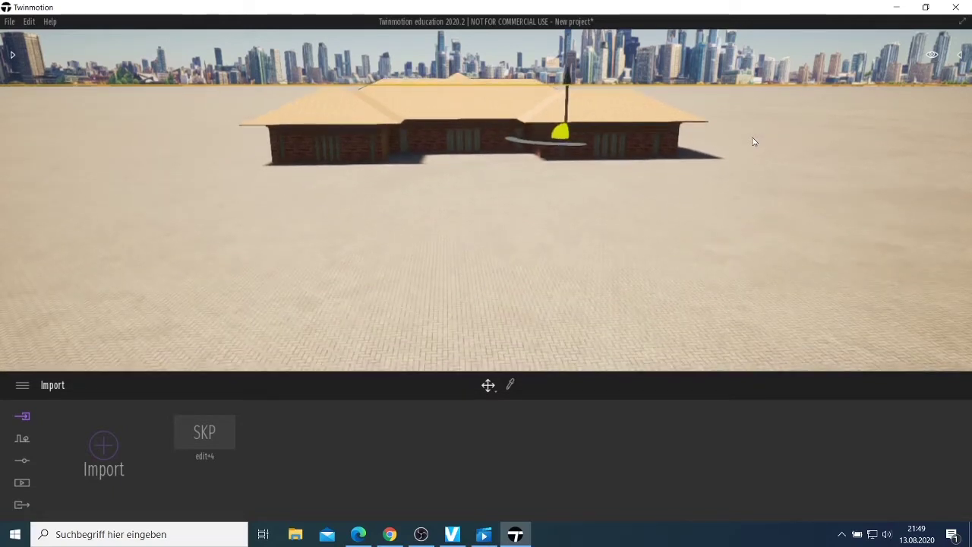
key(e)
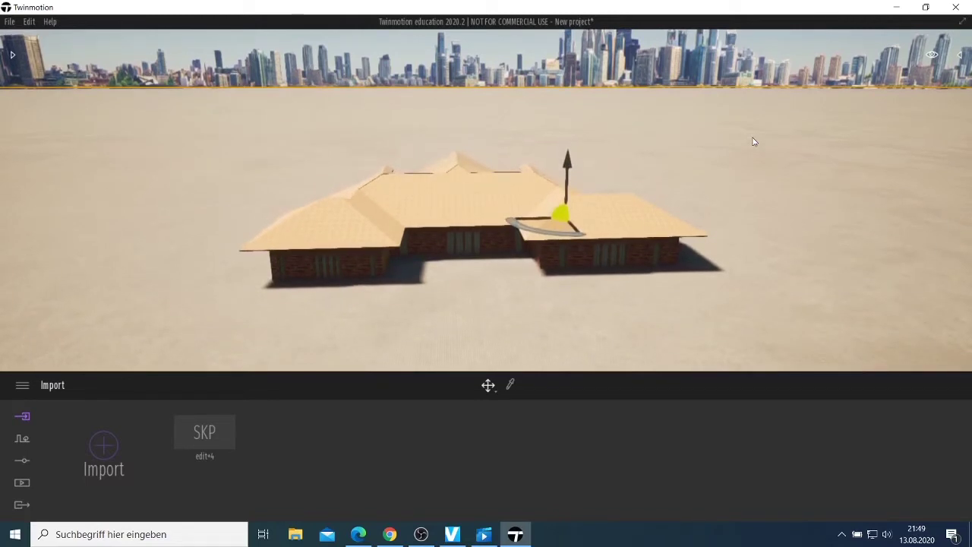
key(q)
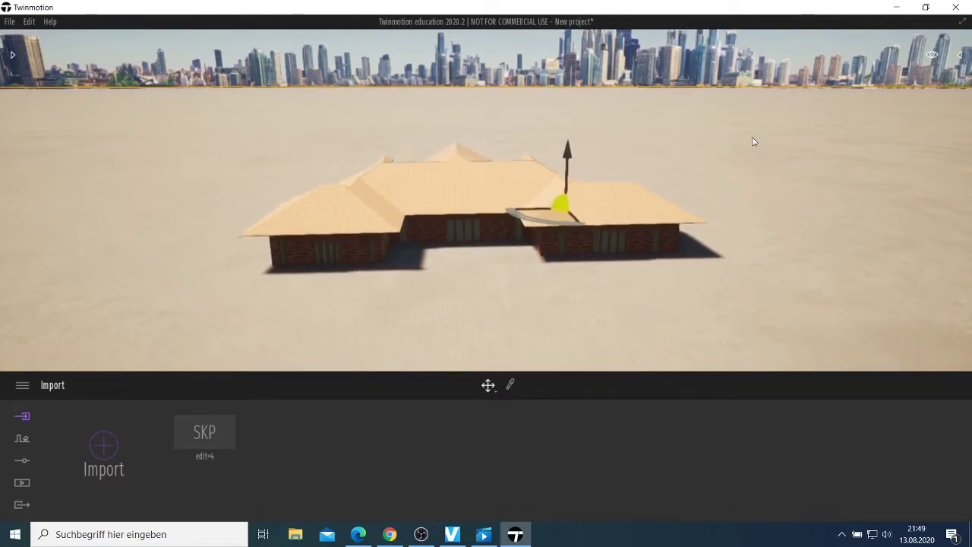
key(w)
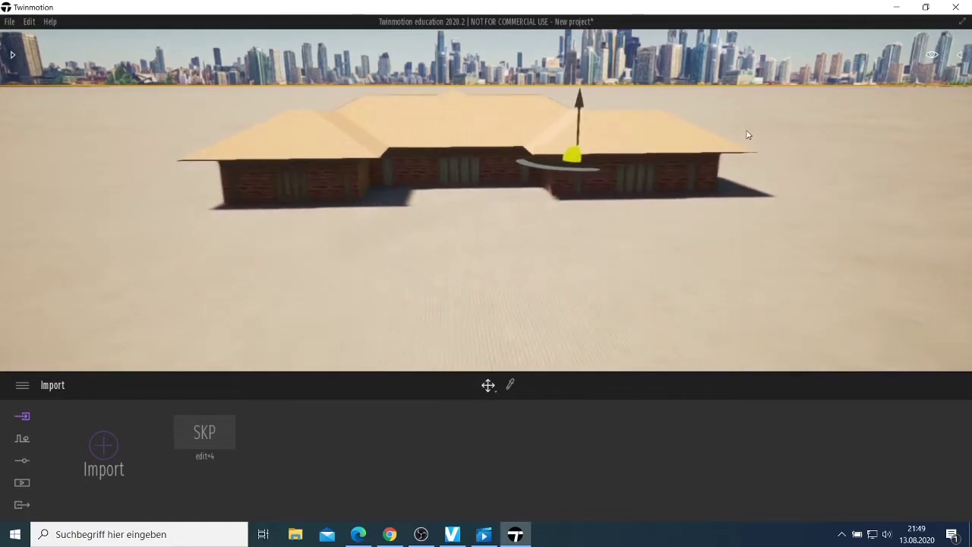
key(s)
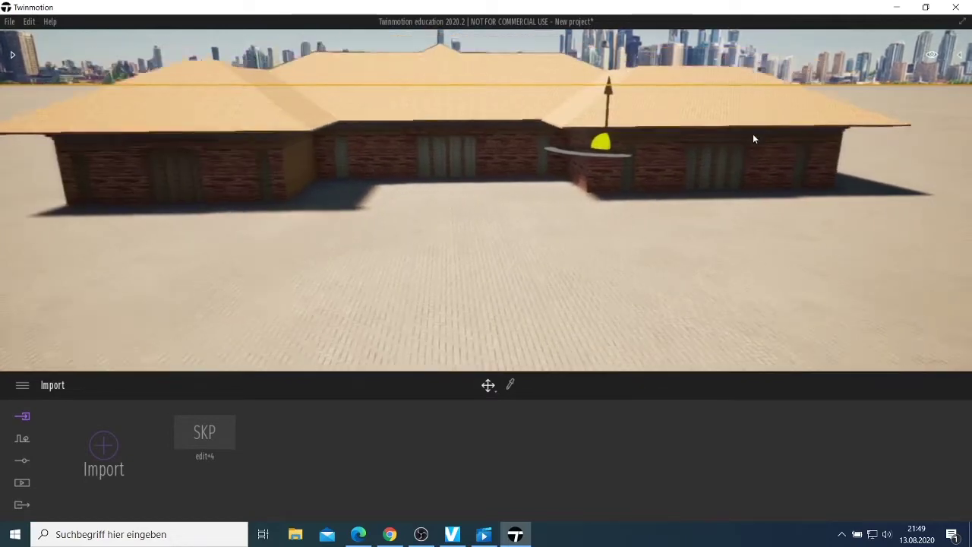
Circle the camera around the house to examine its sides, rear and roof from near ground level
right_drag(511, 244, 357, 236)
key(d)
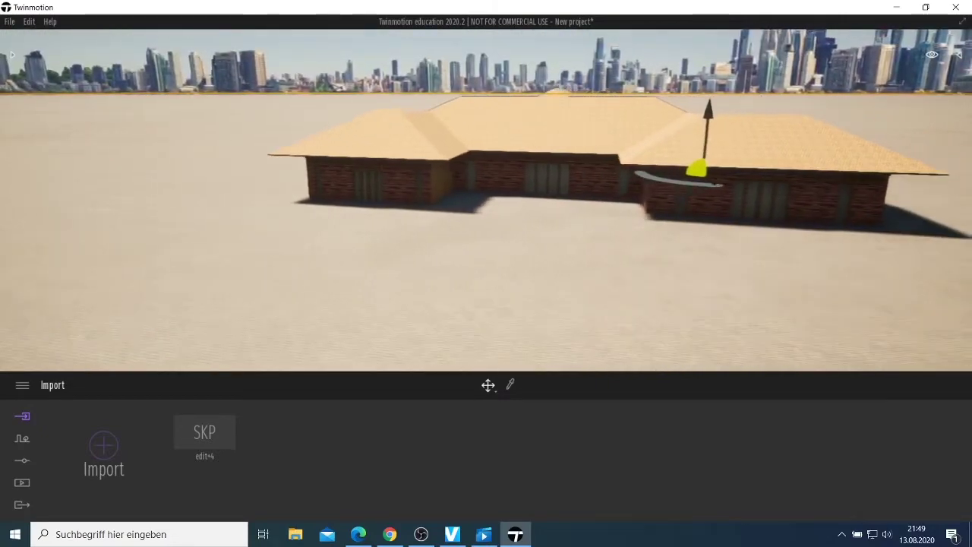
key(d)
right_drag(486, 243, 380, 225)
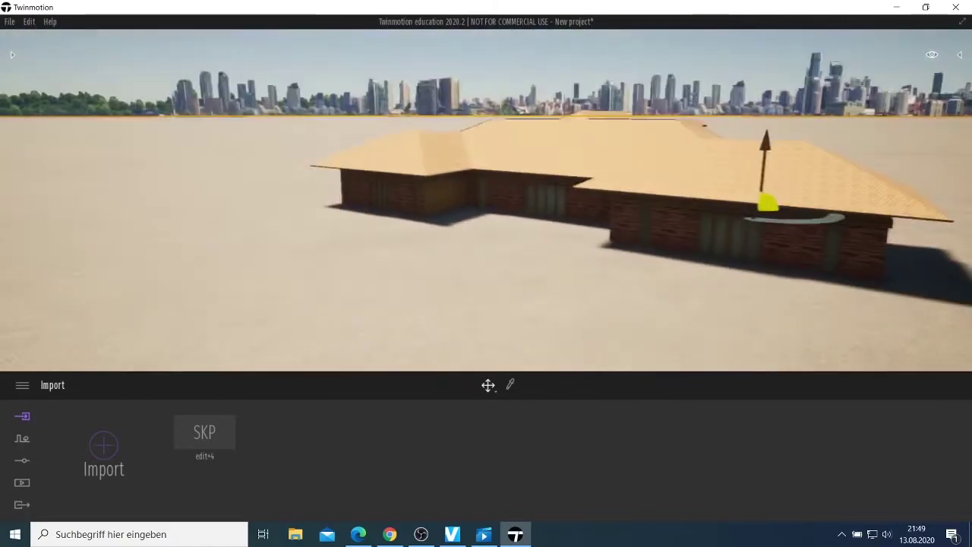
key(d)
right_drag(486, 243, 372, 203)
key(d)
right_drag(486, 243, 406, 187)
key(q)
right_drag(486, 243, 364, 202)
key(d)
right_drag(486, 243, 504, 229)
right_drag(573, 170, 410, 158)
right_drag(486, 167, 395, 298)
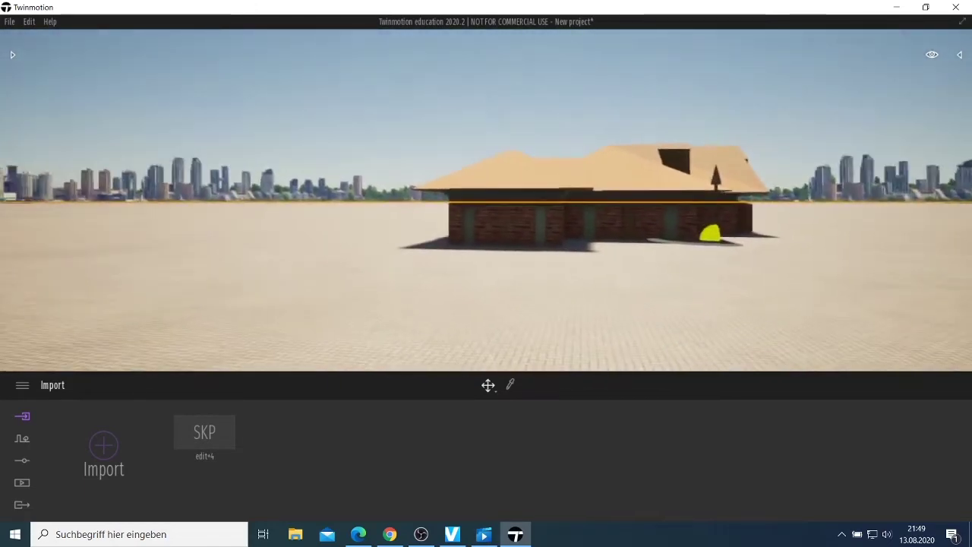
Circle the camera around the house until the dormer and the brick gable end are in view
key(d)
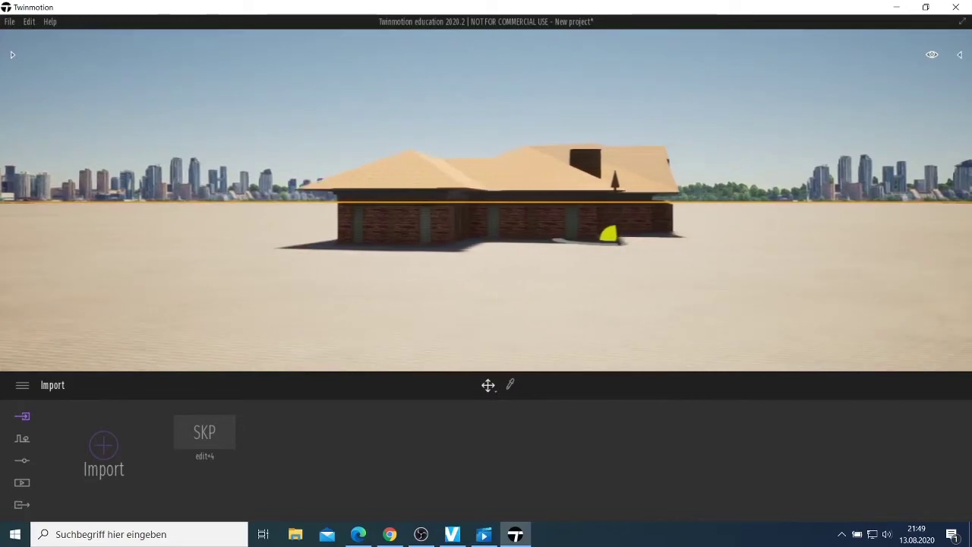
key(d)
right_drag(486, 200, 401, 163)
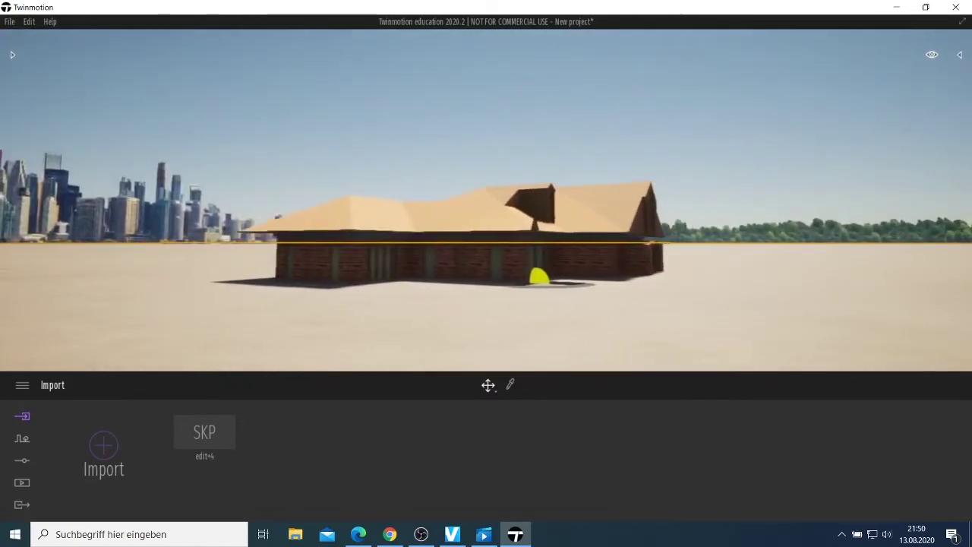
right_drag(486, 201, 511, 227)
right_drag(844, 57, 864, 74)
right_drag(776, 99, 644, 70)
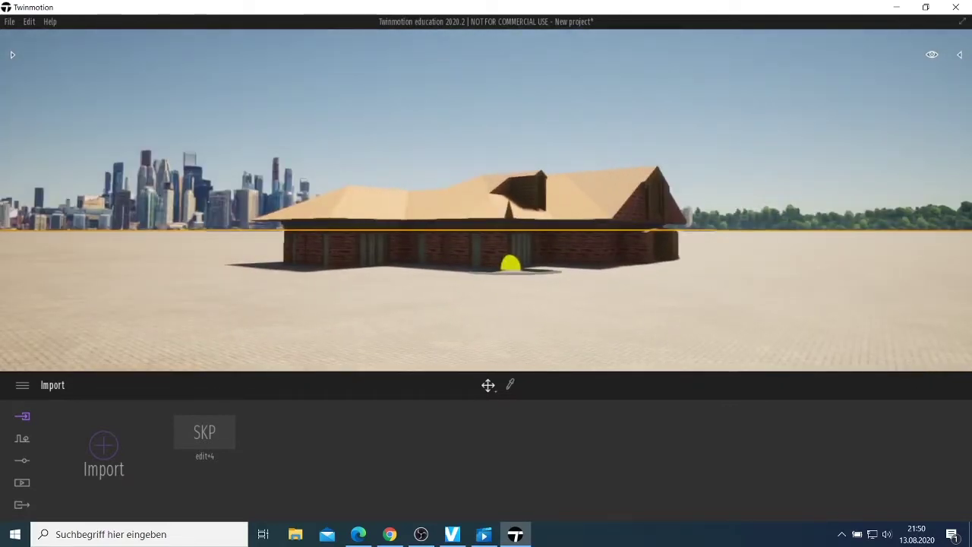
key(d)
right_drag(643, 70, 611, 53)
key(d)
right_drag(763, 54, 802, 97)
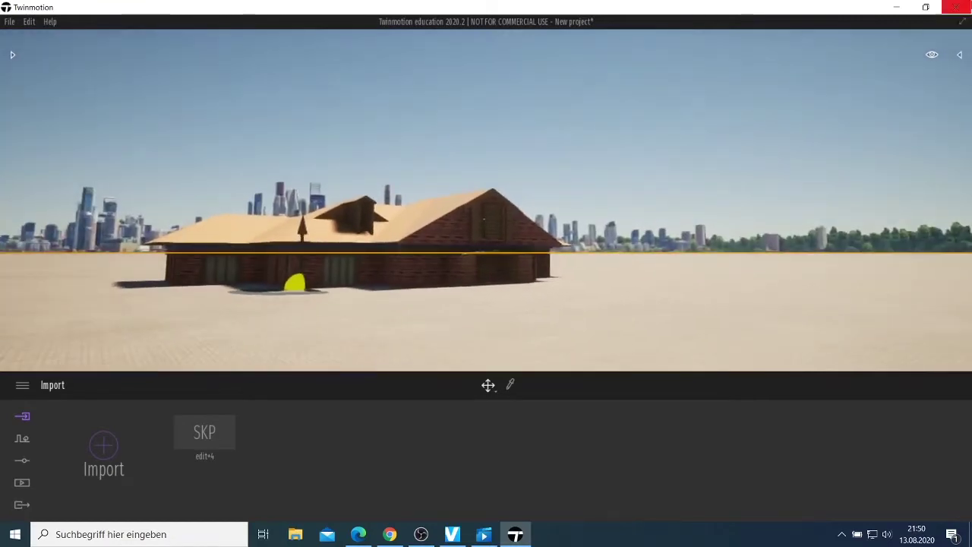
right_drag(541, 220, 487, 299)
right_drag(500, 243, 543, 205)
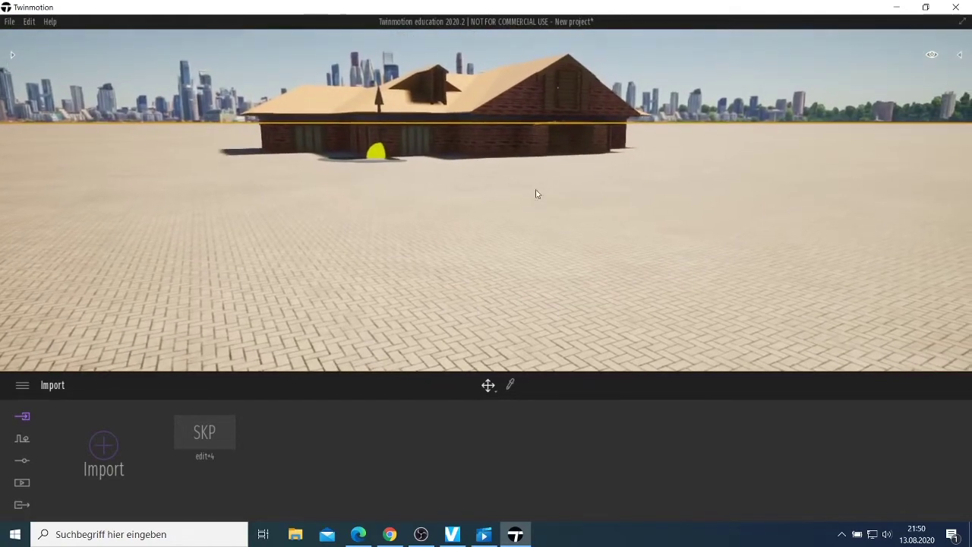
Move in close to the gable-end porch to examine its stone walls and recessed interior, and back out
right_drag(568, 242, 602, 196)
scroll(602, 196, up, 1)
scroll(604, 187, up, 8)
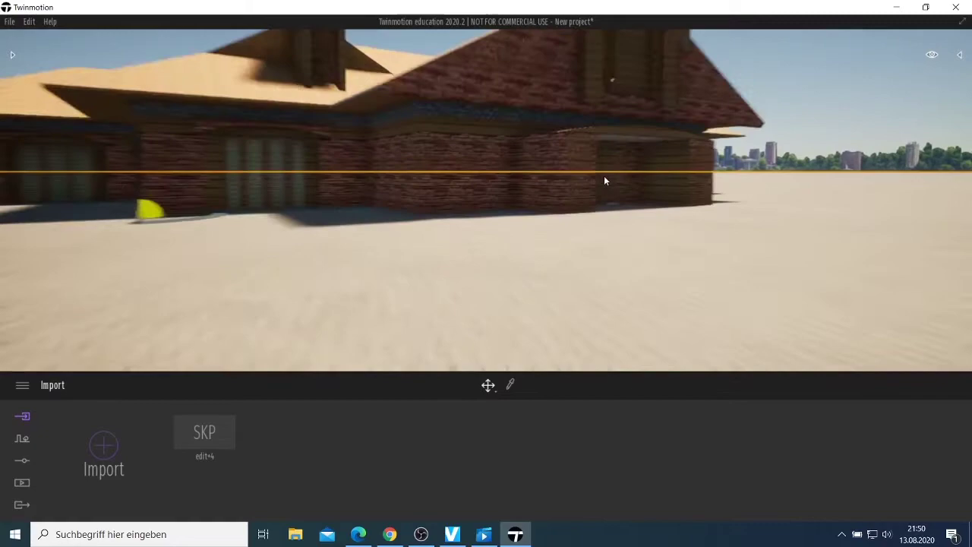
scroll(599, 189, up, 6)
scroll(600, 196, down, 4)
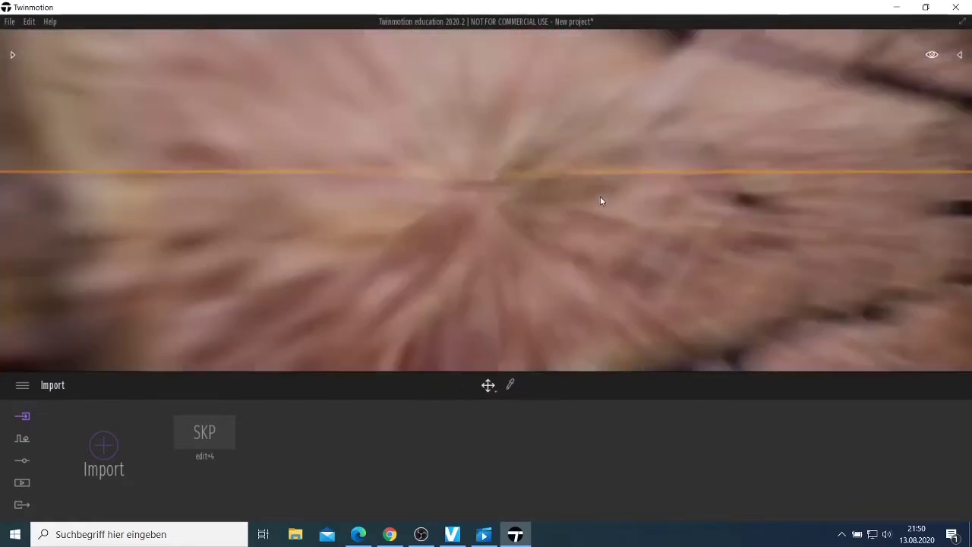
scroll(597, 188, up, 5)
right_drag(448, 196, 459, 197)
scroll(454, 180, down, 5)
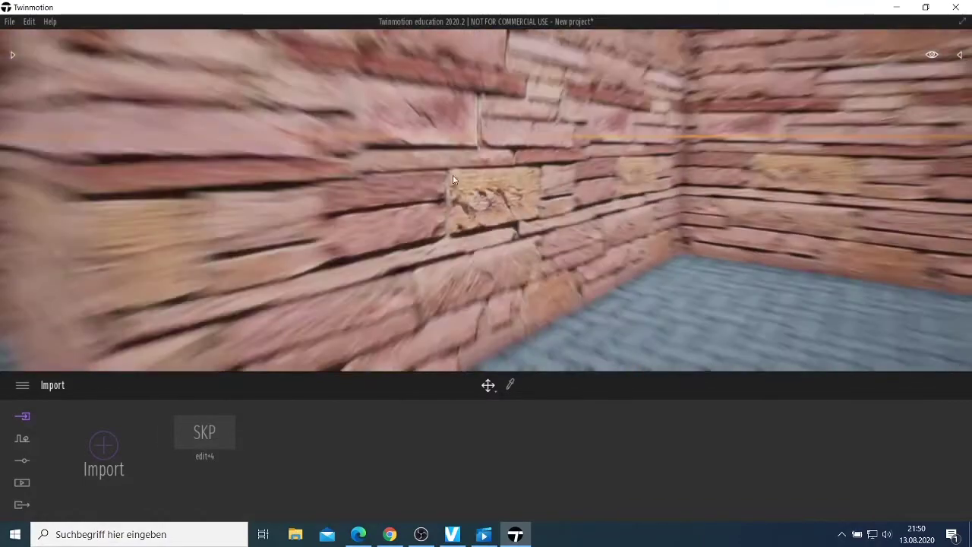
scroll(455, 180, down, 4)
mouse_move(554, 209)
right_down()
mouse_move(463, 211)
mouse_move(543, 215)
mouse_move(550, 205)
right_up()
key(d)
scroll(558, 196, up, 5)
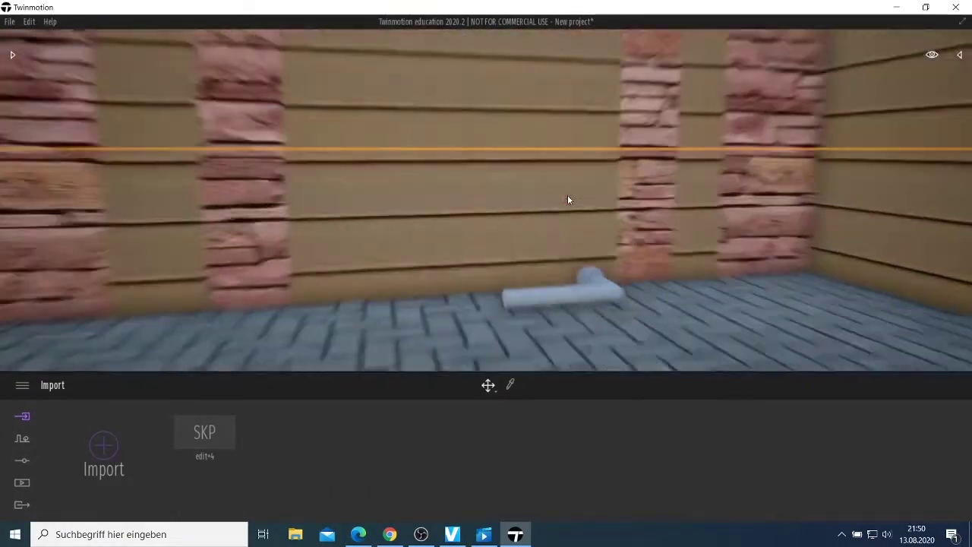
scroll(574, 198, down, 5)
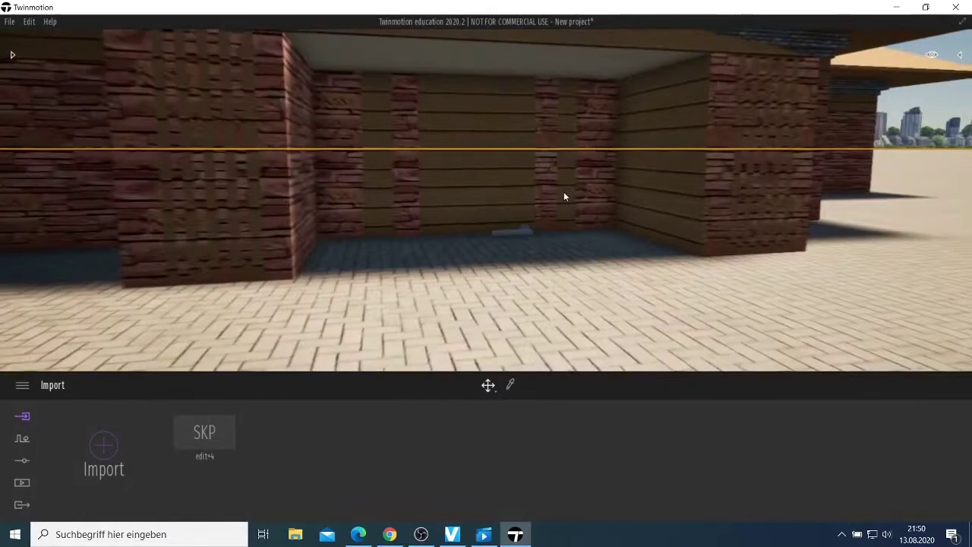
scroll(585, 202, down, 3)
Circle the camera from the gable-end porch around the house to examine its hipped-roof wings
right_drag(597, 207, 490, 189)
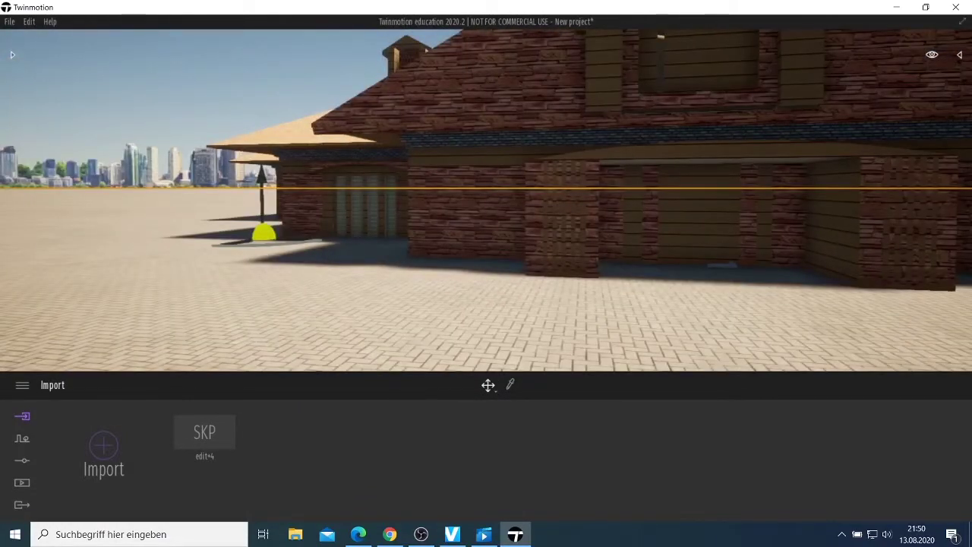
key(d)
right_drag(490, 190, 410, 167)
key(d)
mouse_move(600, 186)
right_down()
mouse_move(683, 166)
mouse_move(646, 167)
mouse_move(661, 166)
mouse_move(551, 224)
mouse_move(556, 234)
mouse_move(589, 231)
mouse_move(577, 190)
mouse_move(596, 187)
right_up()
key(d)
key(s)
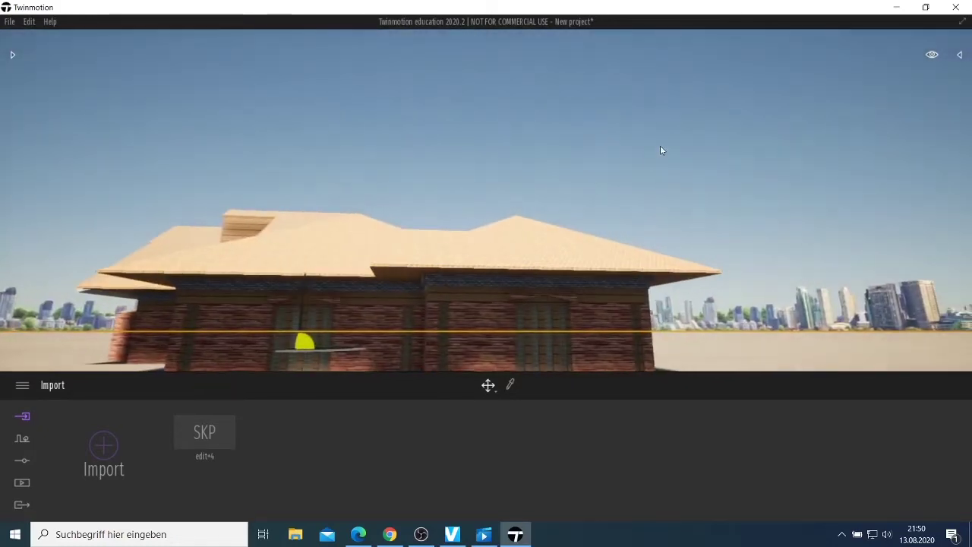
key(w)
right_drag(496, 185, 353, 210)
key(d)
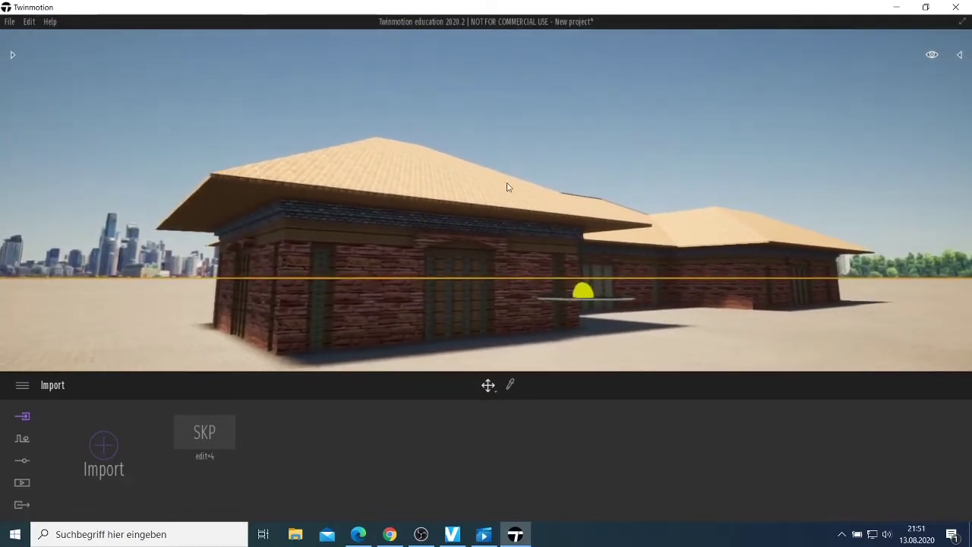
Approach the wing and recessed courtyard facade to examine their windows up close, and back the camera away
key(s)
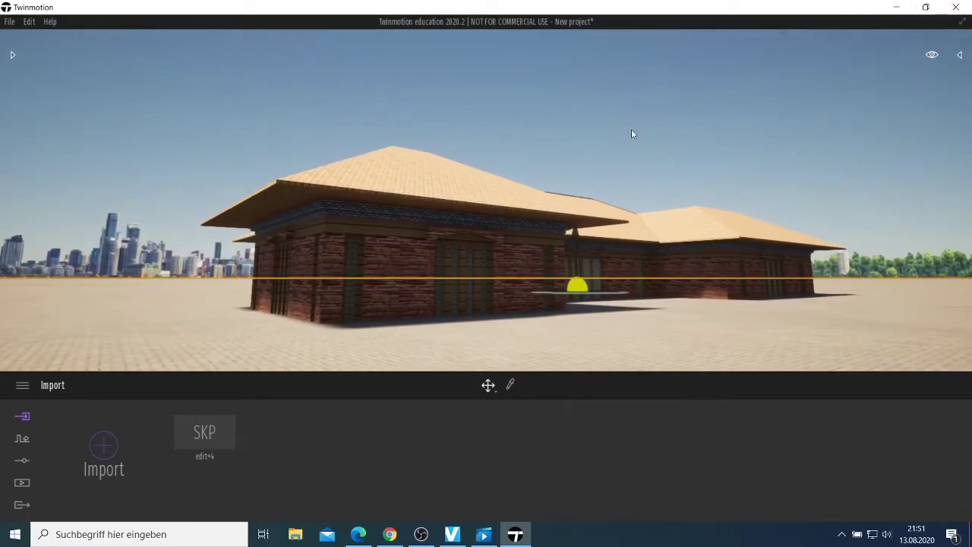
scroll(632, 130, up, 3)
scroll(642, 139, down, 4)
right_drag(606, 251, 478, 282)
key(d)
key(w)
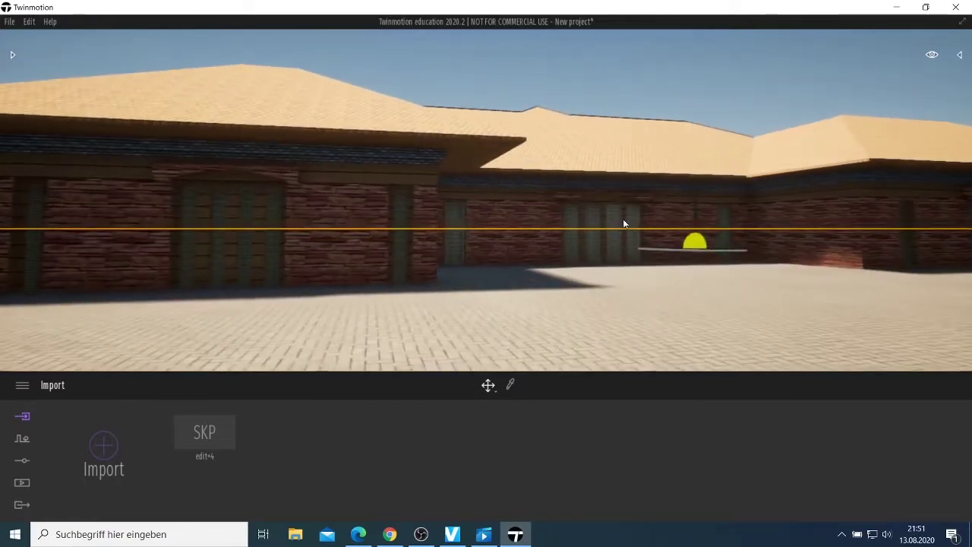
key(w)
key(Escape)
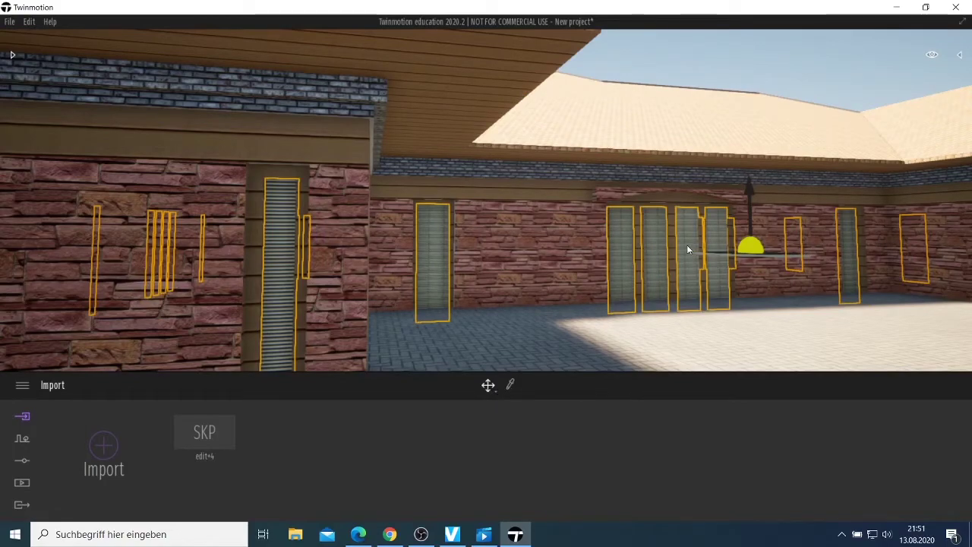
scroll(688, 246, up, 5)
scroll(690, 247, down, 4)
key(Down)
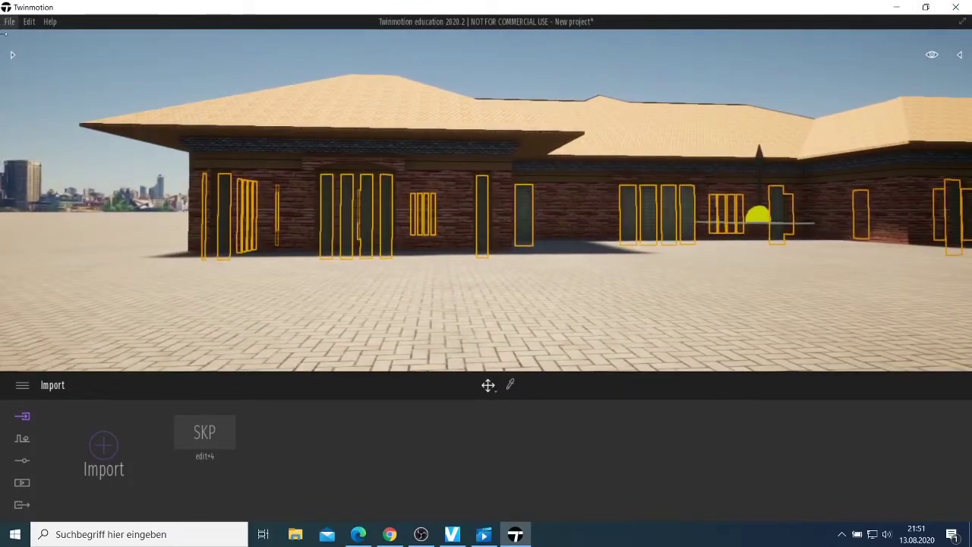
Place a Sphere Reflection Probe from the library in front of the recessed facade's windows
click(6, 58)
click(14, 54)
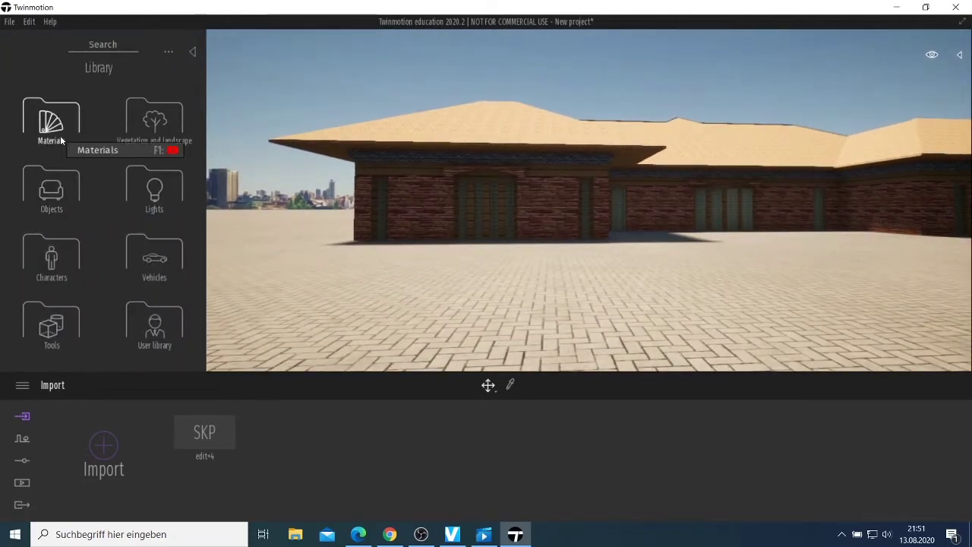
click(736, 218)
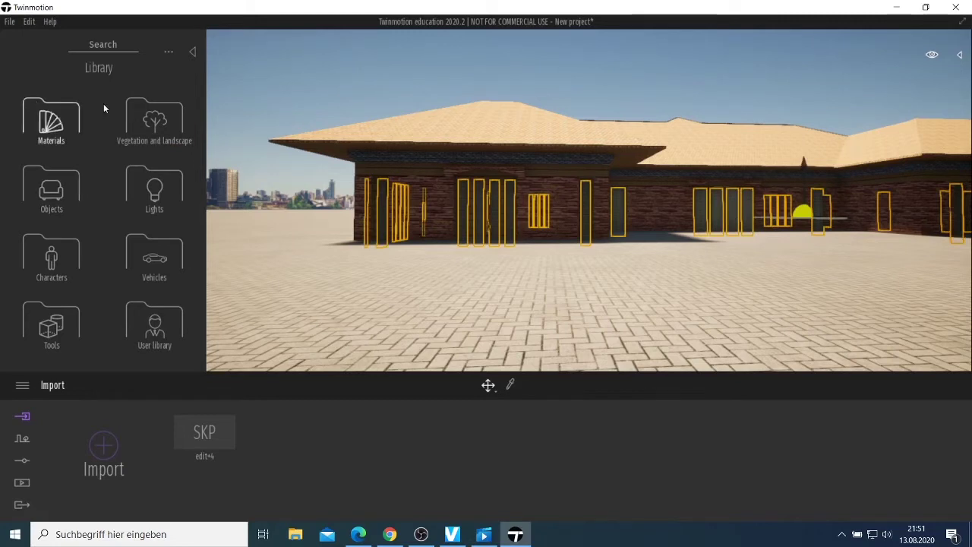
click(51, 319)
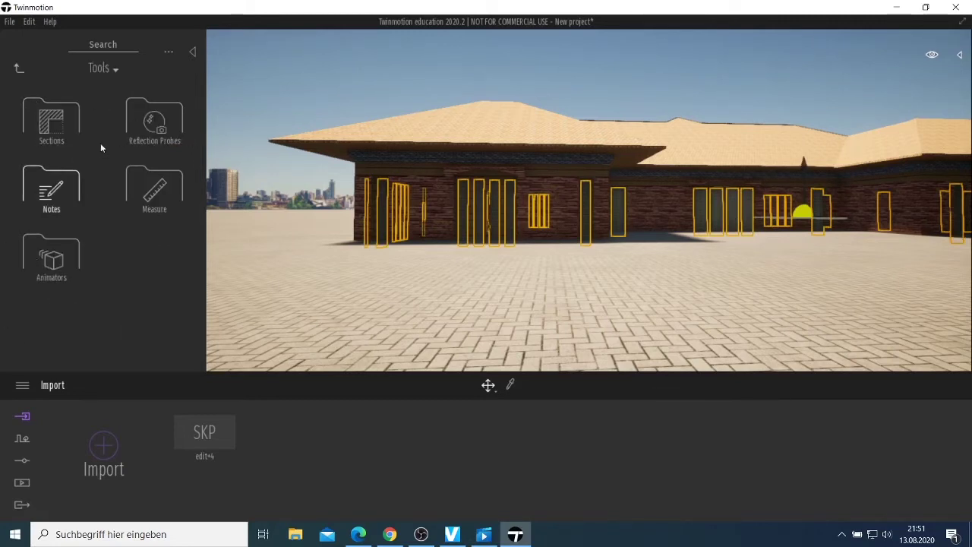
click(174, 132)
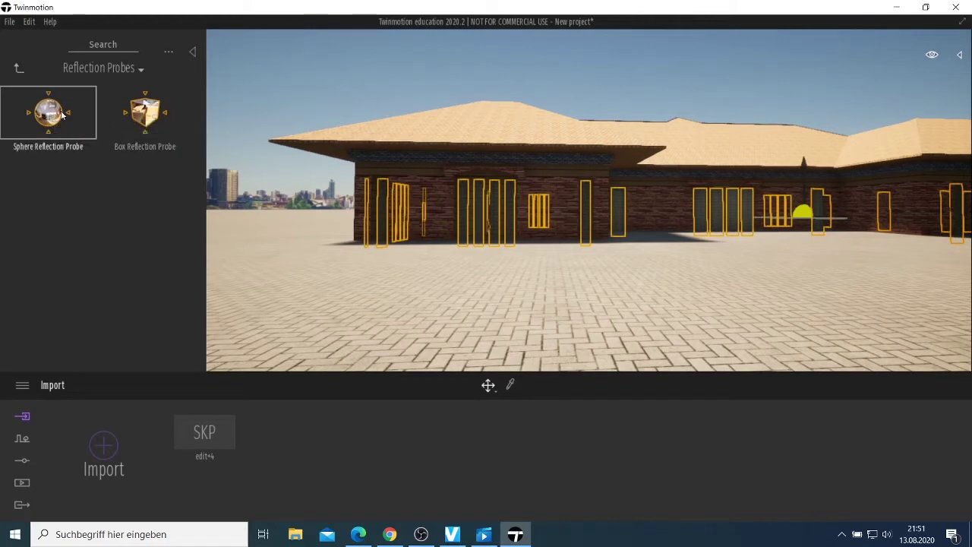
click(58, 117)
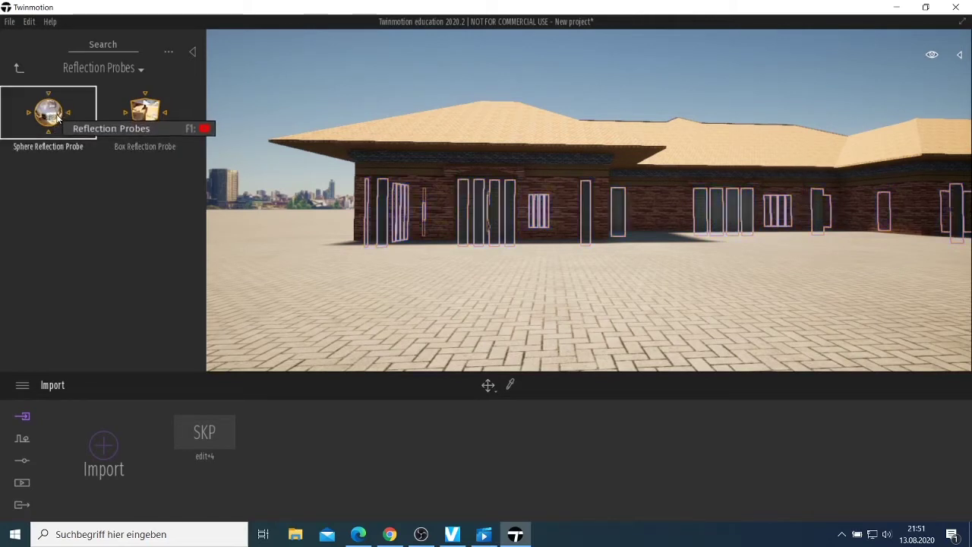
drag(58, 116, 699, 241)
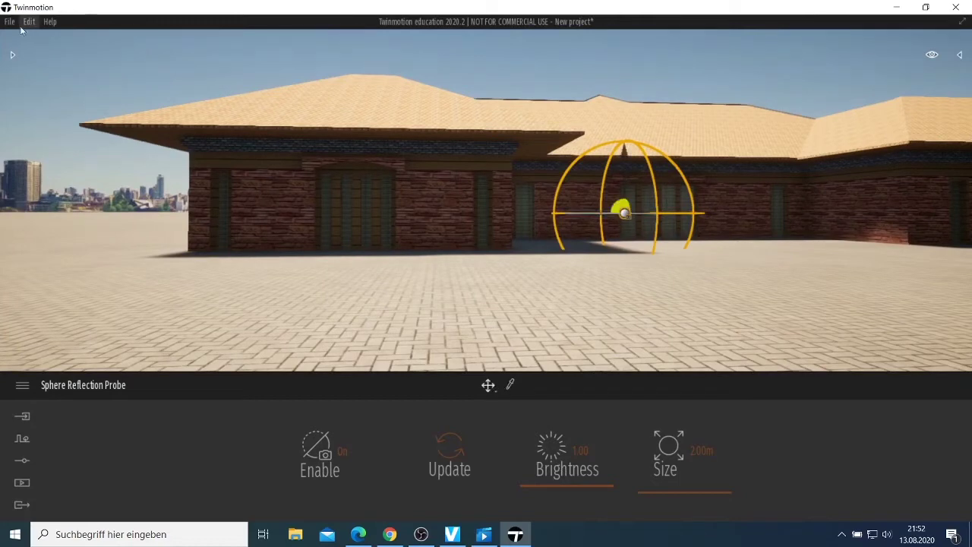
Apply the Clay01 modeling material to the brick walls of the house
click(10, 59)
click(11, 57)
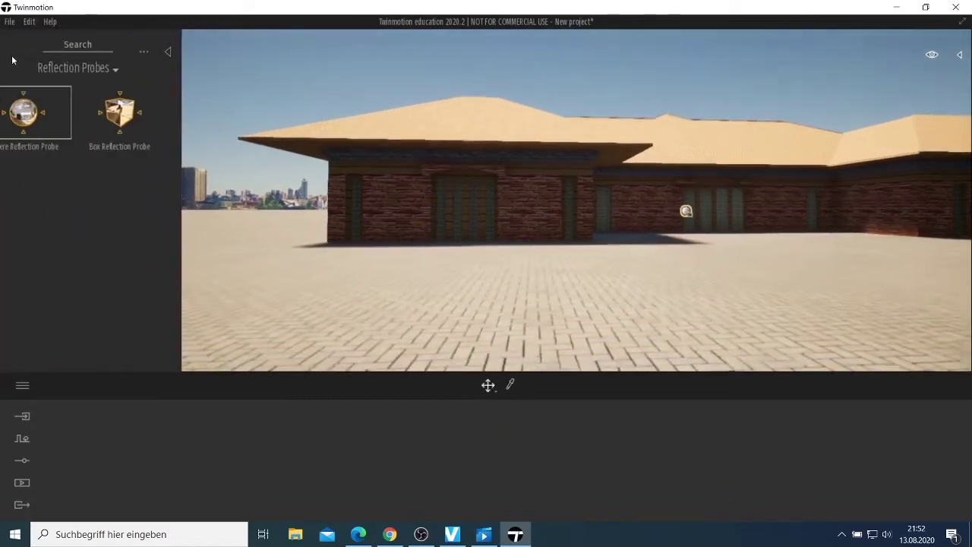
click(99, 70)
click(100, 92)
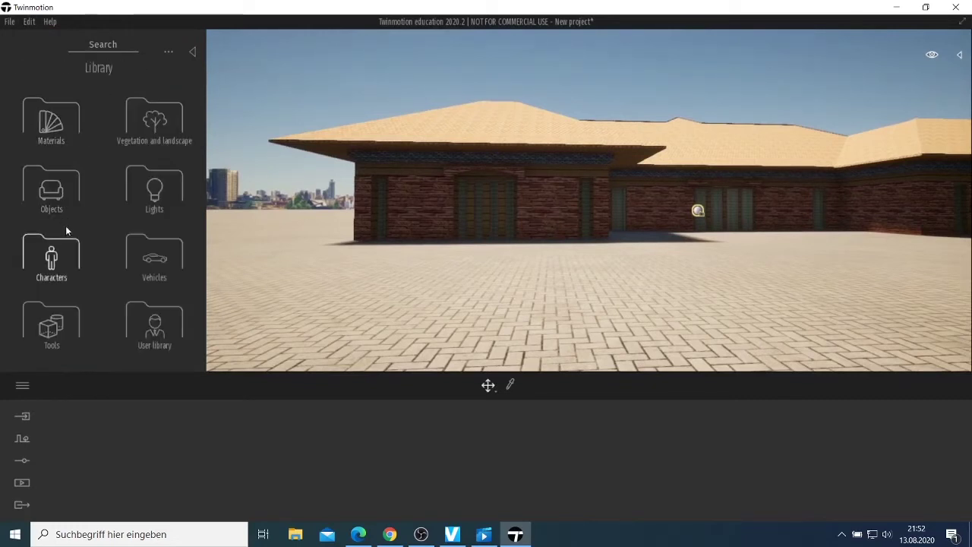
click(50, 134)
scroll(87, 273, down, 6)
scroll(91, 303, down, 2)
click(50, 338)
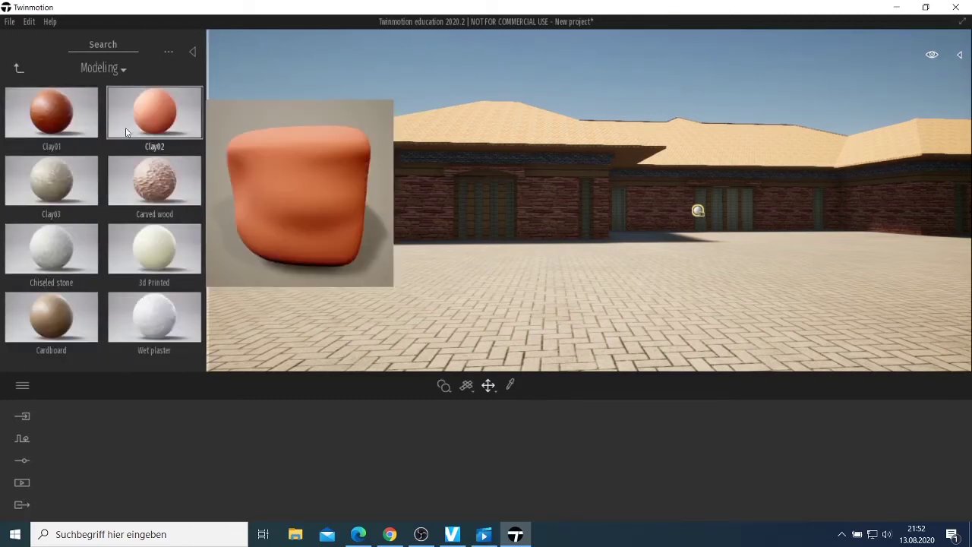
drag(51, 114, 416, 232)
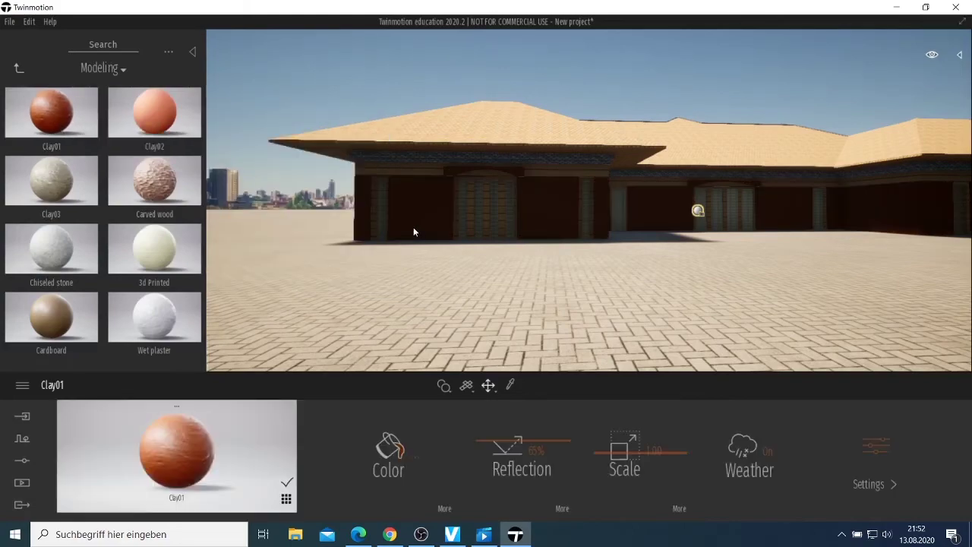
Apply the Blue tinted glass material to the slatted window panes of the house
scroll(465, 231, up, 5)
scroll(469, 247, down, 5)
scroll(450, 254, up, 5)
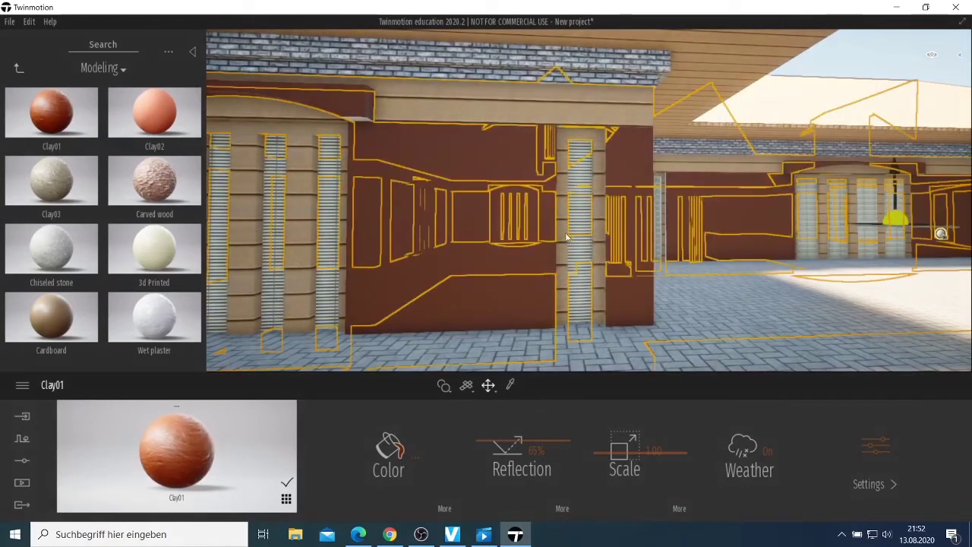
click(19, 69)
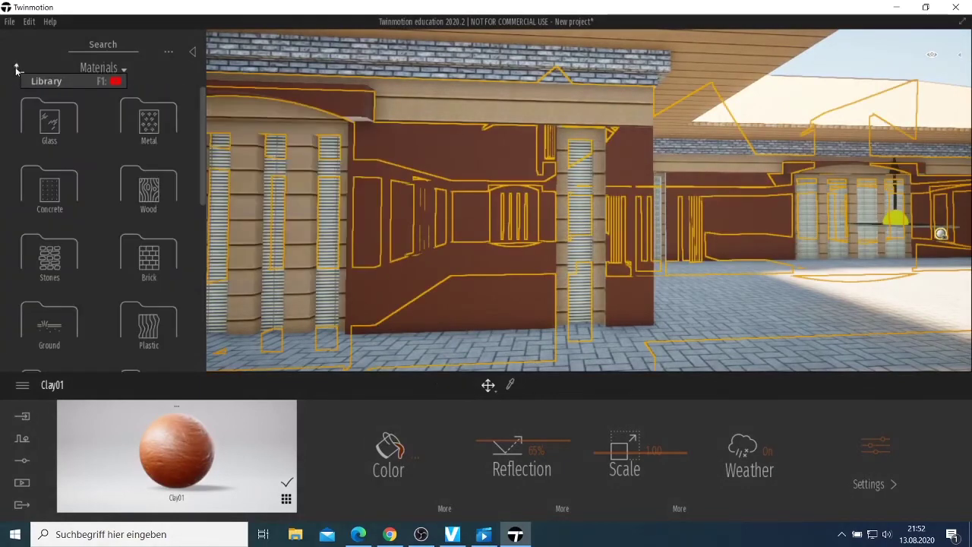
click(49, 120)
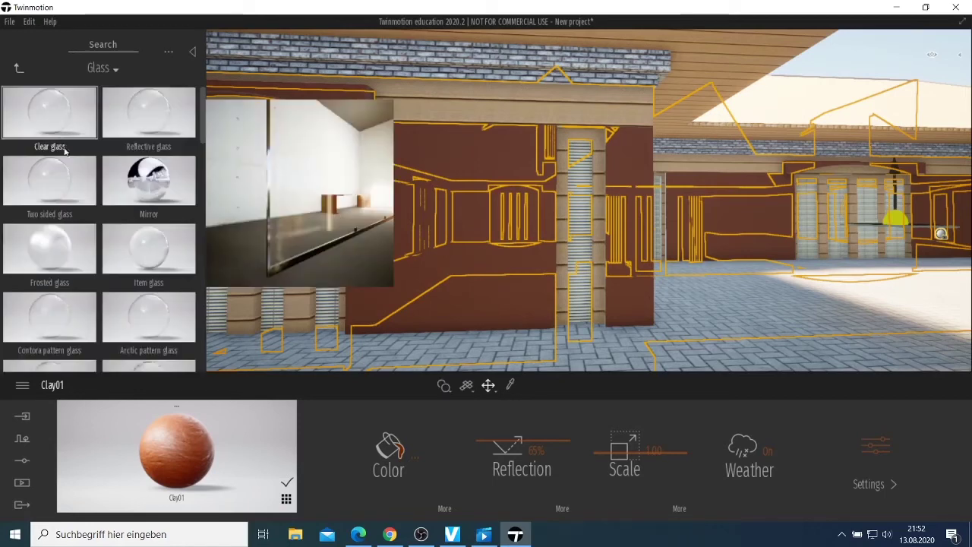
scroll(144, 242, down, 10)
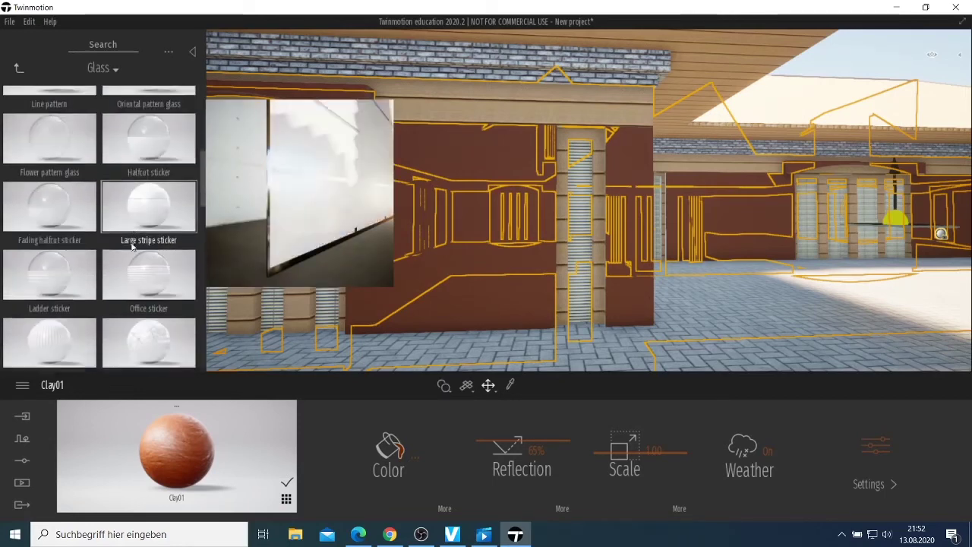
scroll(46, 220, down, 4)
drag(49, 217, 322, 264)
Examine the blue tinted windows and clay walls from near and far
scroll(715, 269, down, 5)
scroll(710, 268, up, 5)
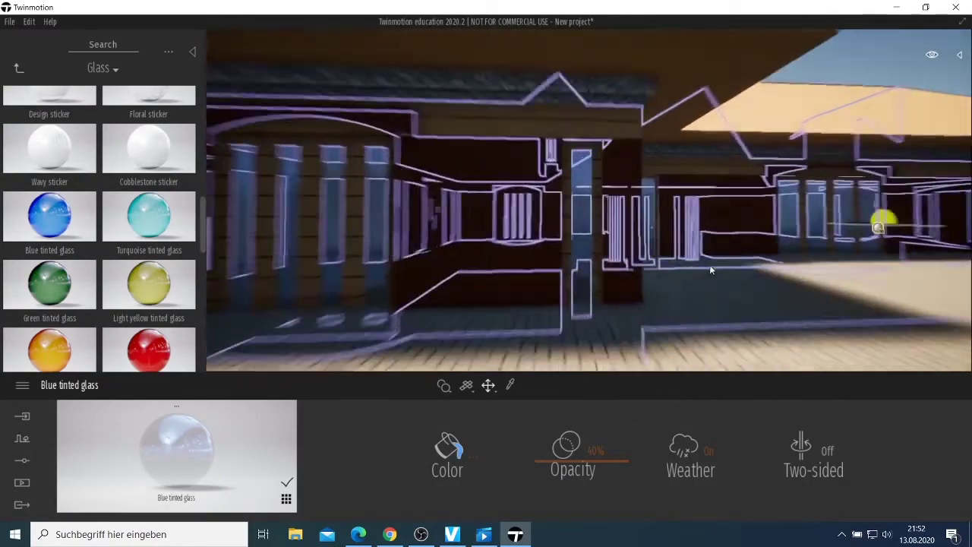
scroll(710, 265, down, 5)
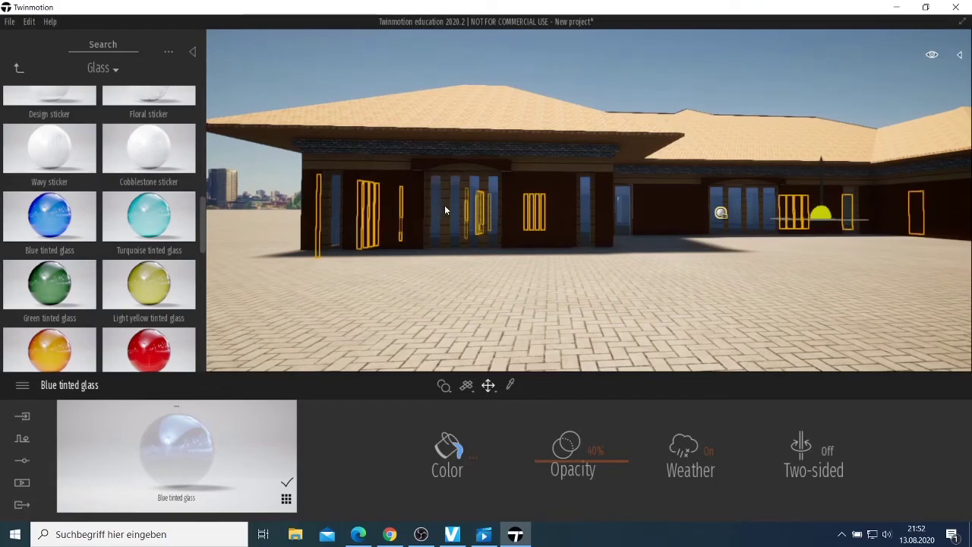
scroll(445, 205, up, 4)
scroll(475, 230, up, 4)
scroll(480, 235, down, 4)
scroll(483, 240, down, 3)
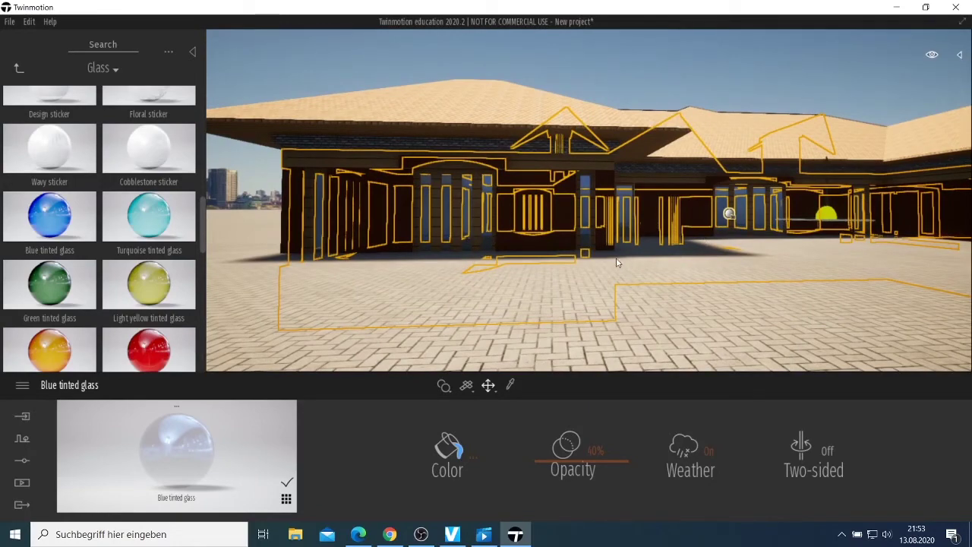
scroll(664, 239, up, 5)
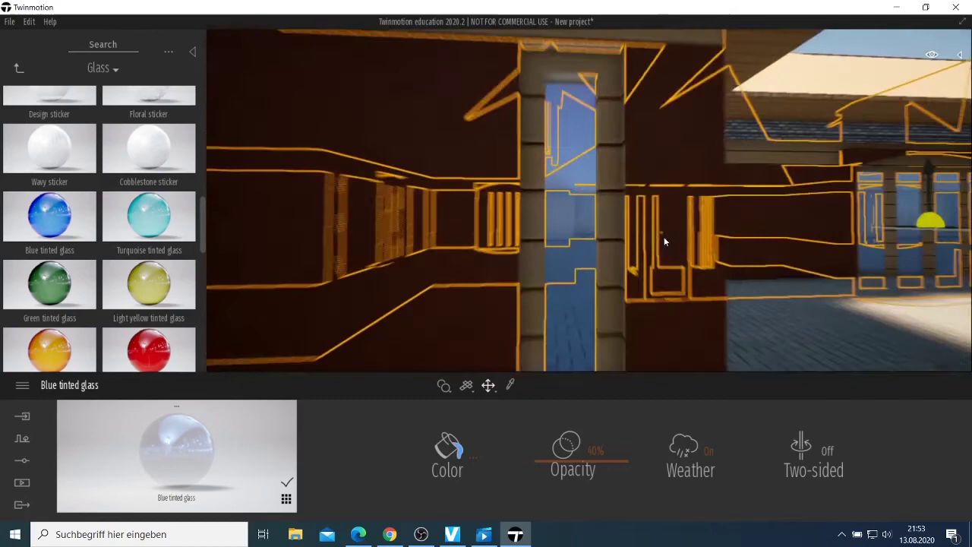
scroll(661, 246, down, 5)
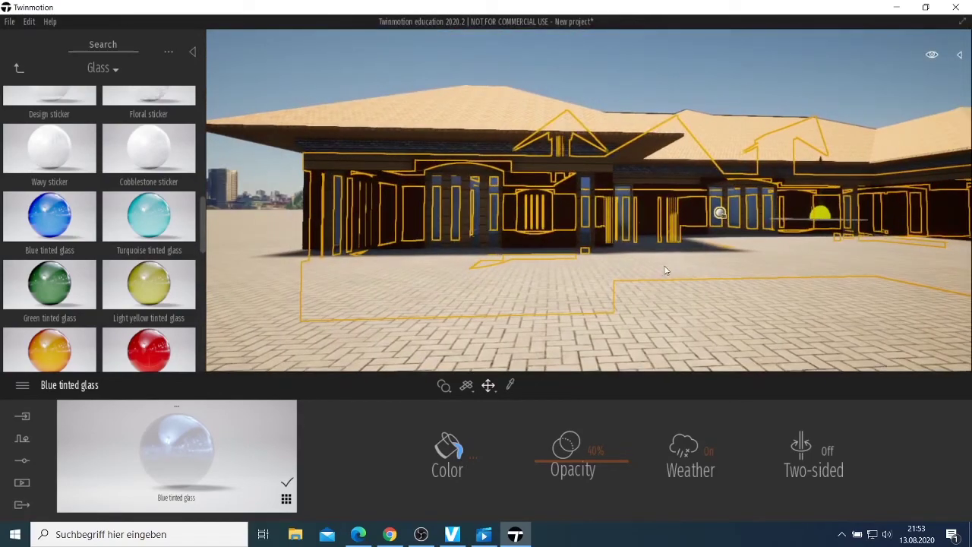
key(d)
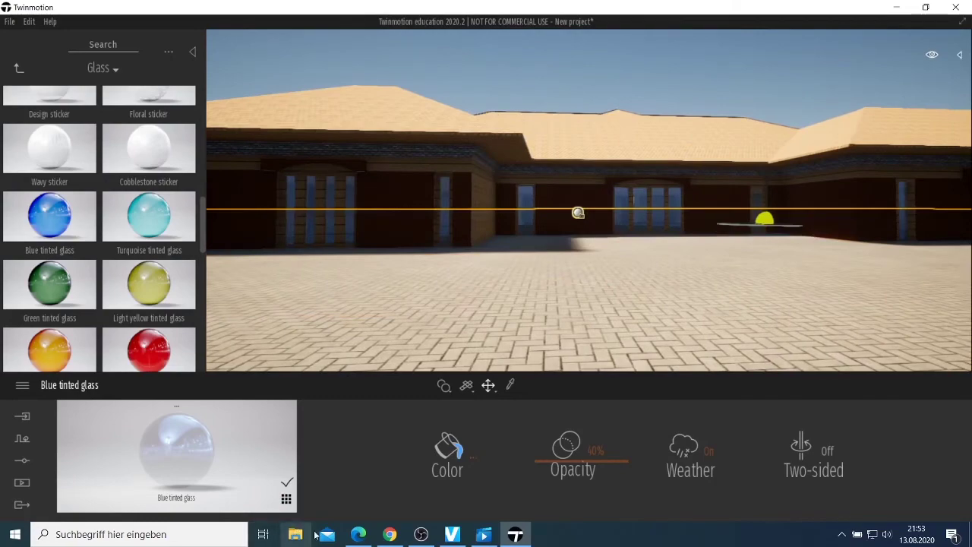
Switch to 3D Warehouse in the Edge browser and replace the house search with the suggested term modern_house
click(358, 534)
scroll(321, 104, up, 2)
scroll(327, 106, up, 10)
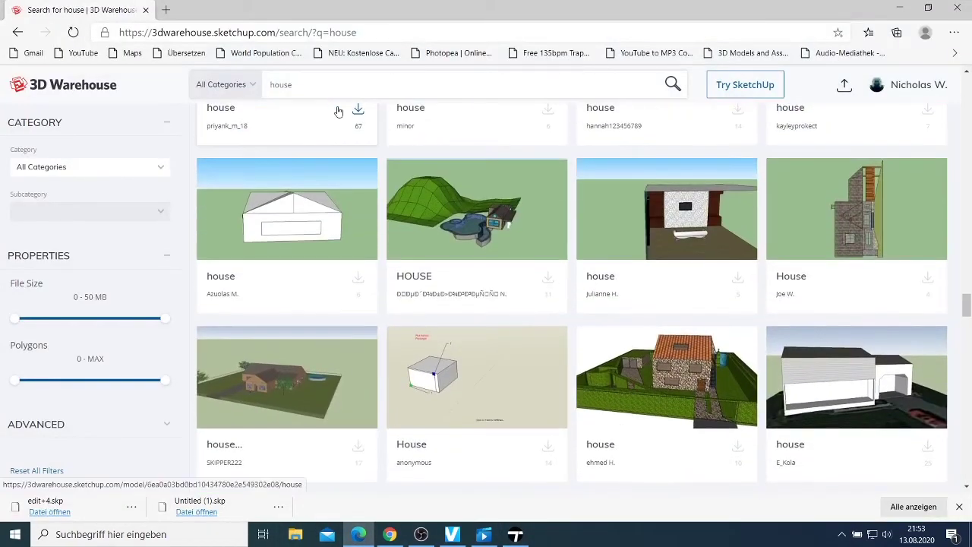
click(340, 79)
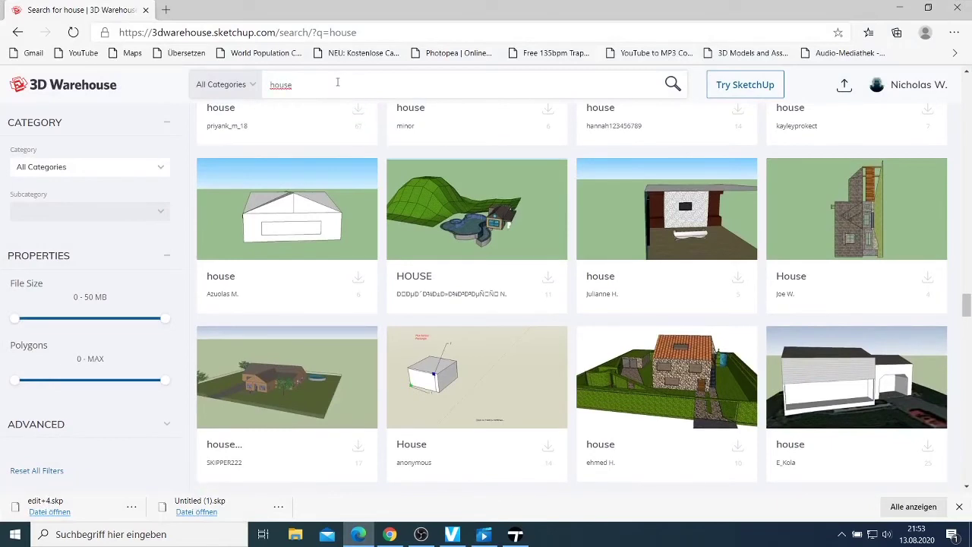
key(BackSpace)
key(BackSpace)
key(BackSpace)
text(modern)
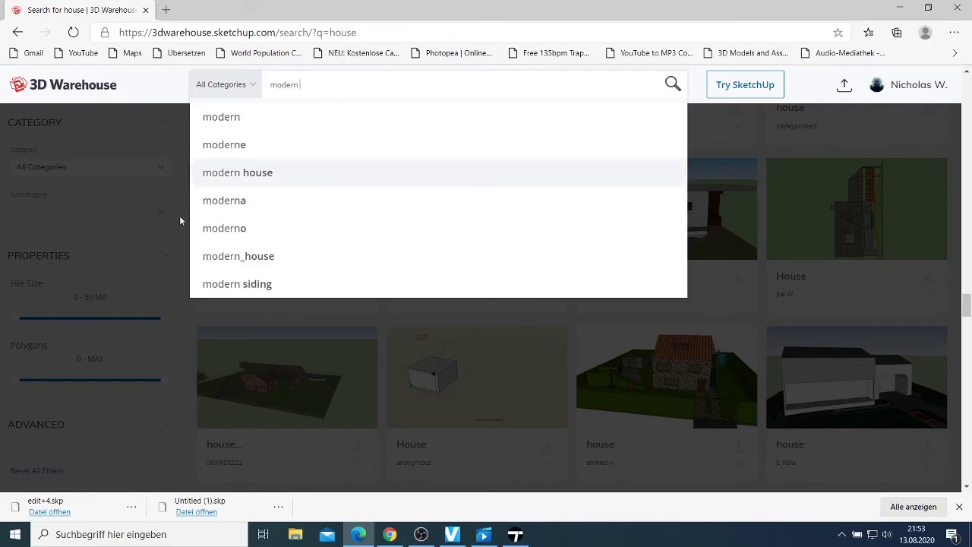
click(240, 258)
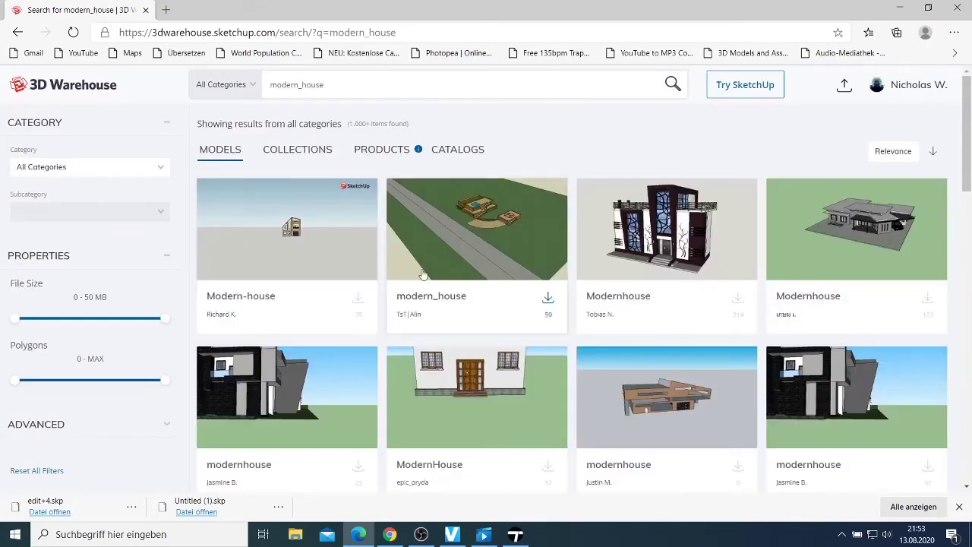
Find the Sk modernhouse model with the pool among the results and download it as a SketchUp 2020 Model
scroll(428, 278, down, 5)
scroll(429, 278, down, 3)
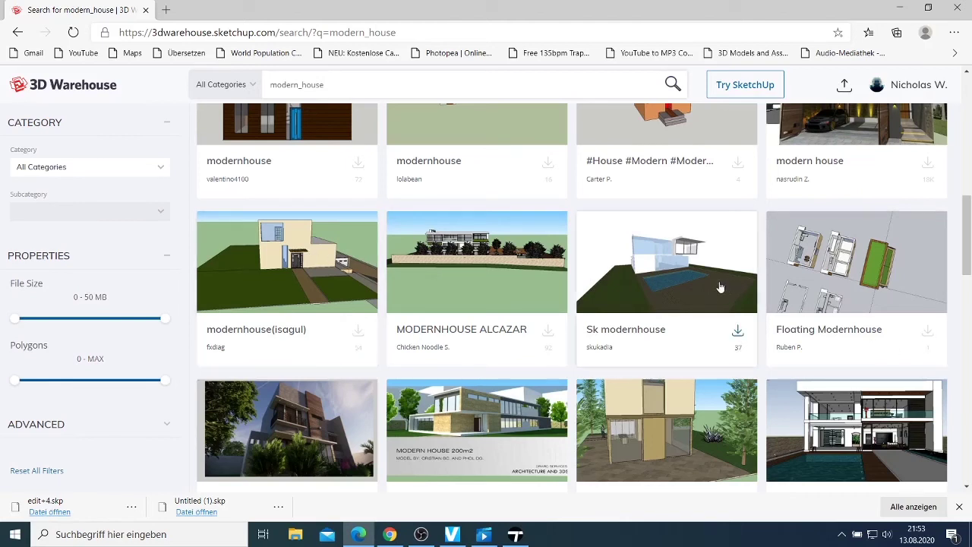
click(739, 332)
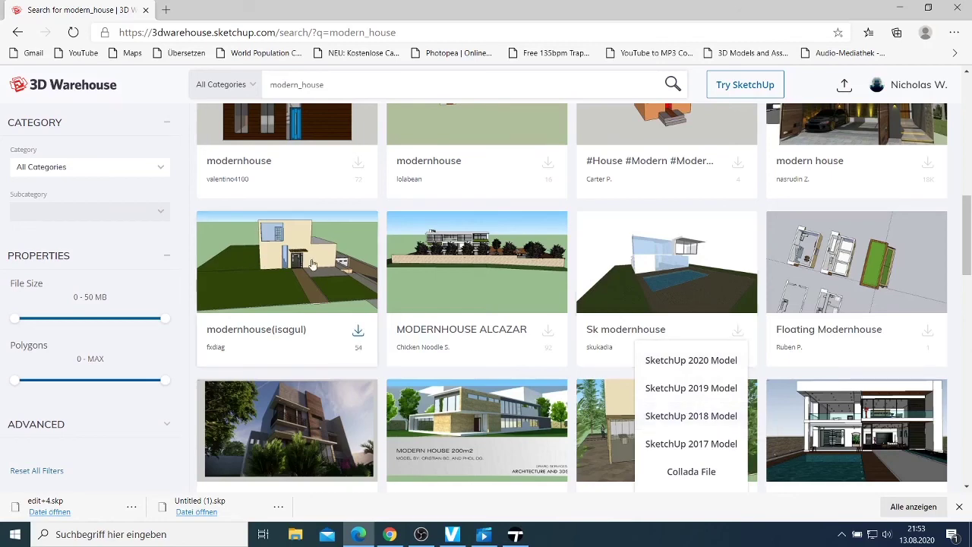
click(711, 361)
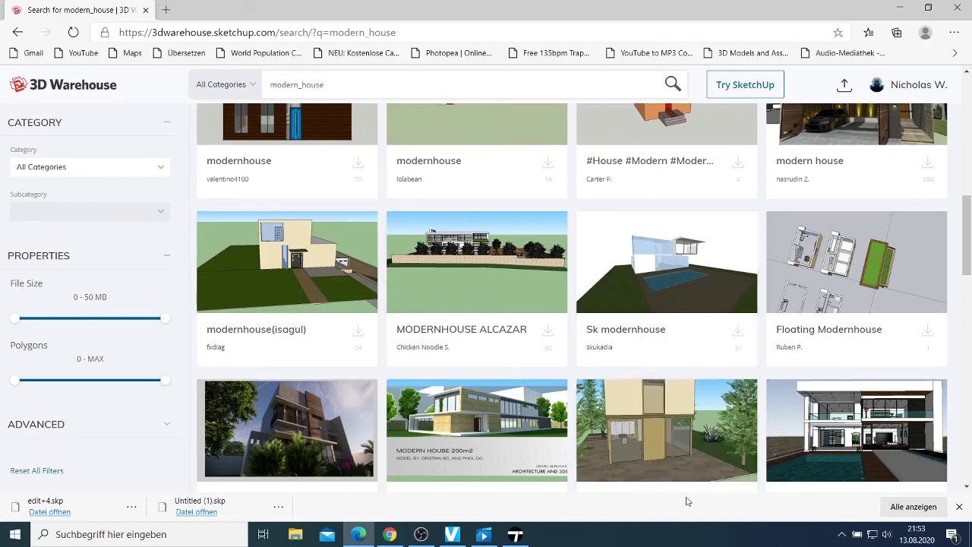